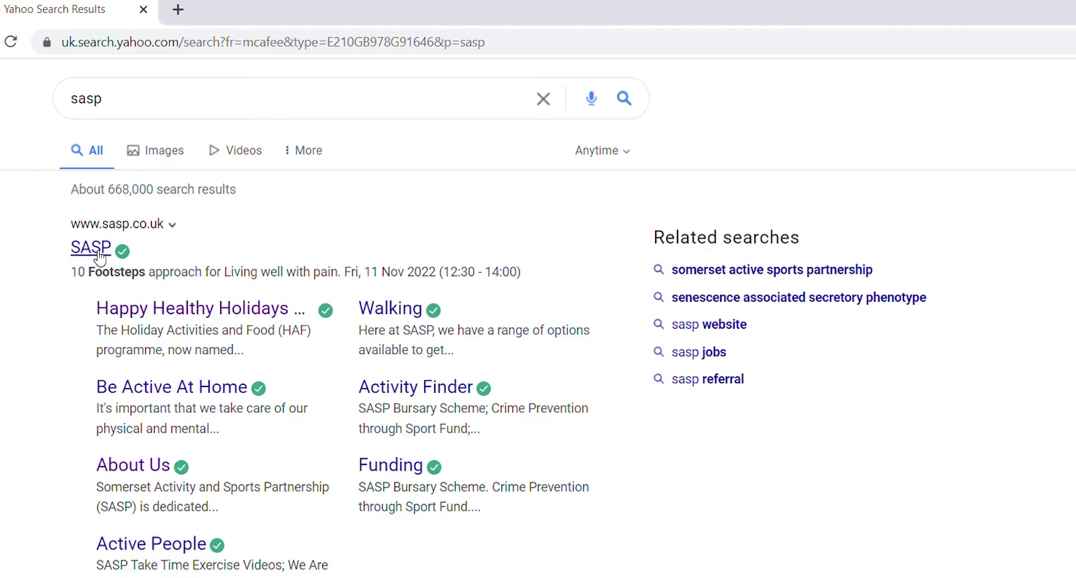
Open the SASP website from the top Yahoo result for 'sasp'.
{"action": "left_click", "coordinate": [96, 249]}
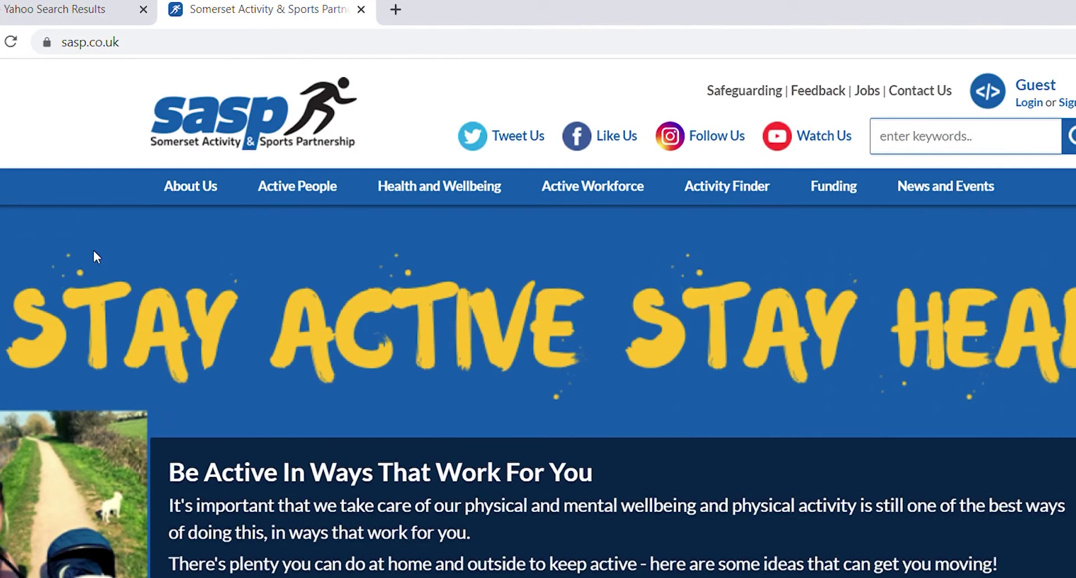
Go to Active People > Happy Healthy Holidays Programme and scroll to the Holiday Activities search form.
{"action": "mouse_move", "coordinate": [324, 197]}
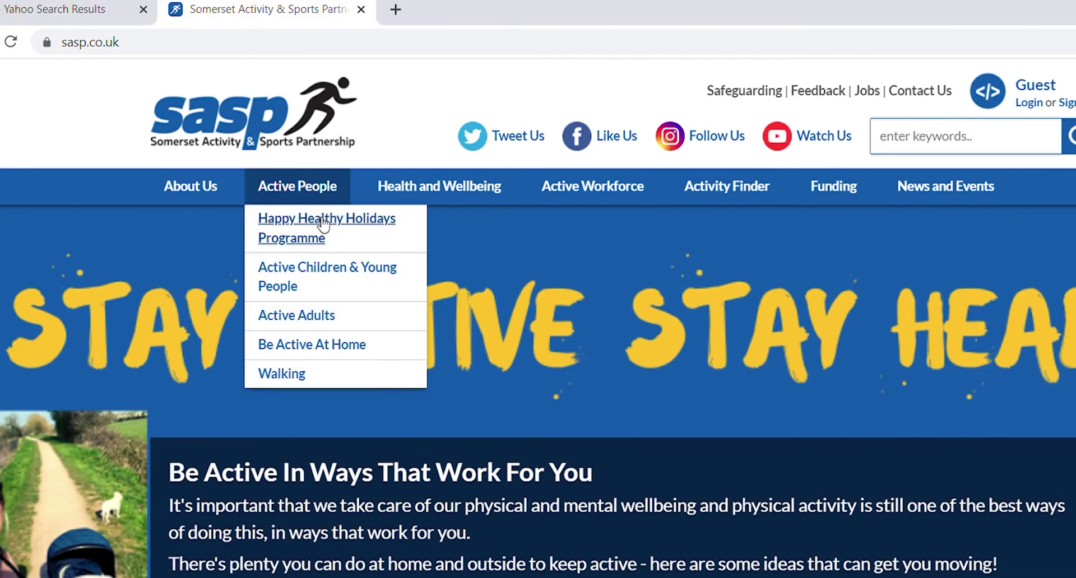
{"action": "left_click", "coordinate": [324, 223]}
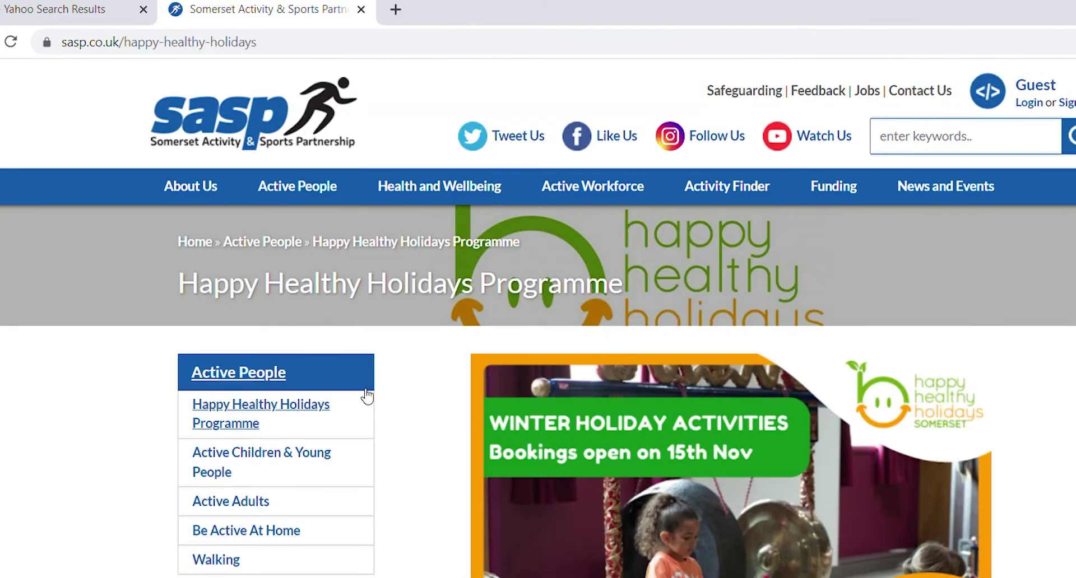
{"action": "scroll", "coordinate": [463, 559], "scroll_direction": "down", "scroll_amount": 8}
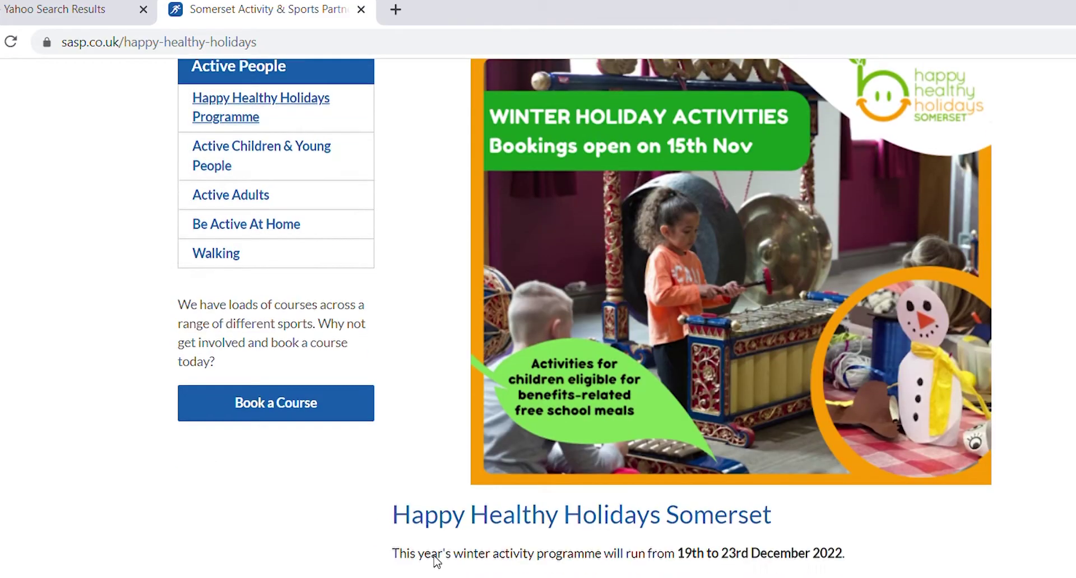
{"action": "scroll", "coordinate": [441, 562], "scroll_direction": "down", "scroll_amount": 8}
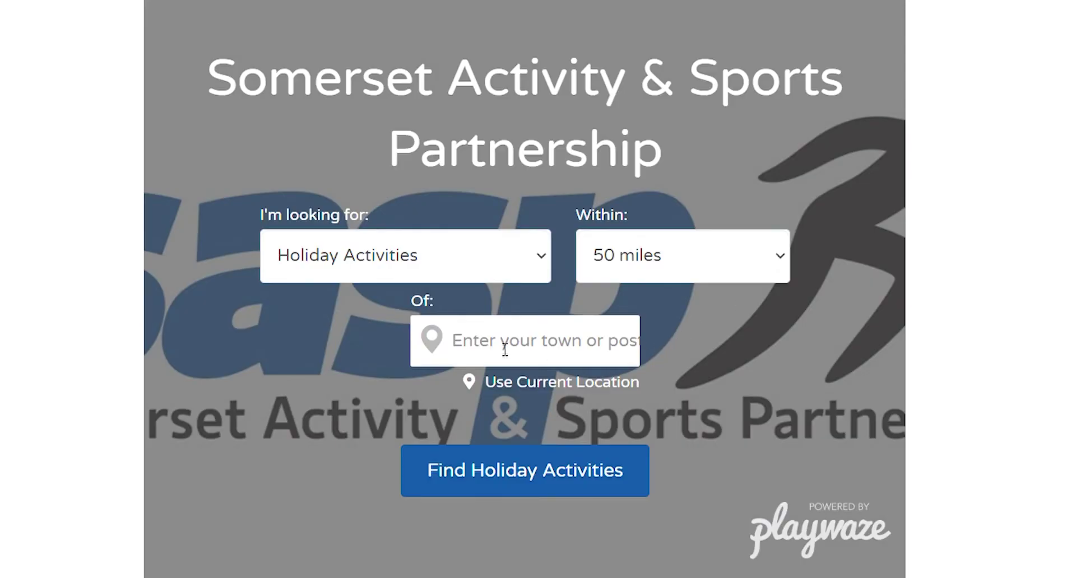
Search holiday activities within 3 miles of Bridgwater, listing Champions League Football and Robert Blake.
{"action": "left_click", "coordinate": [504, 350]}
{"action": "type", "text": "bridgw"}
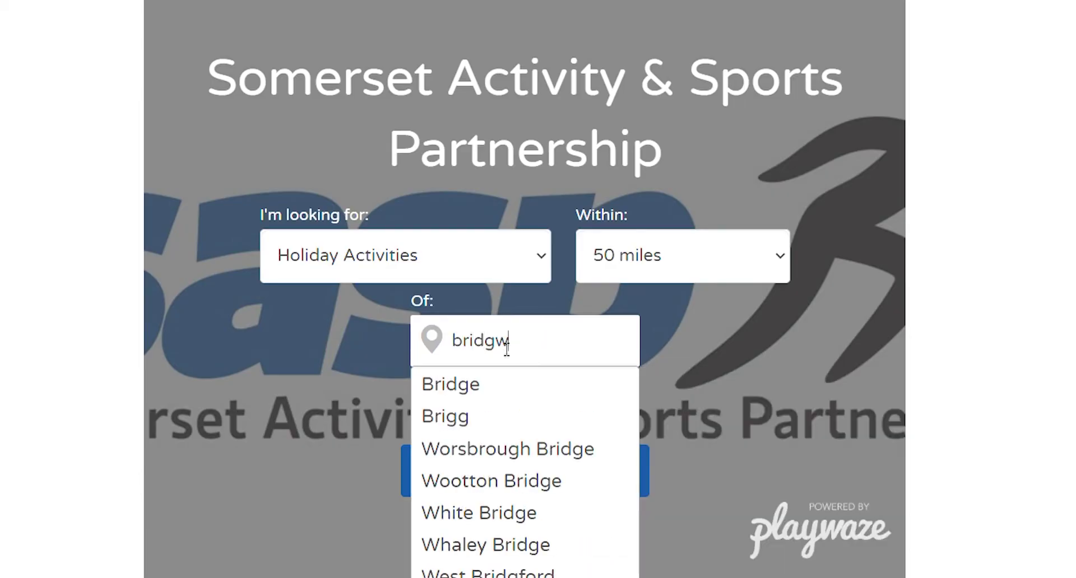
{"action": "type", "text": "ater"}
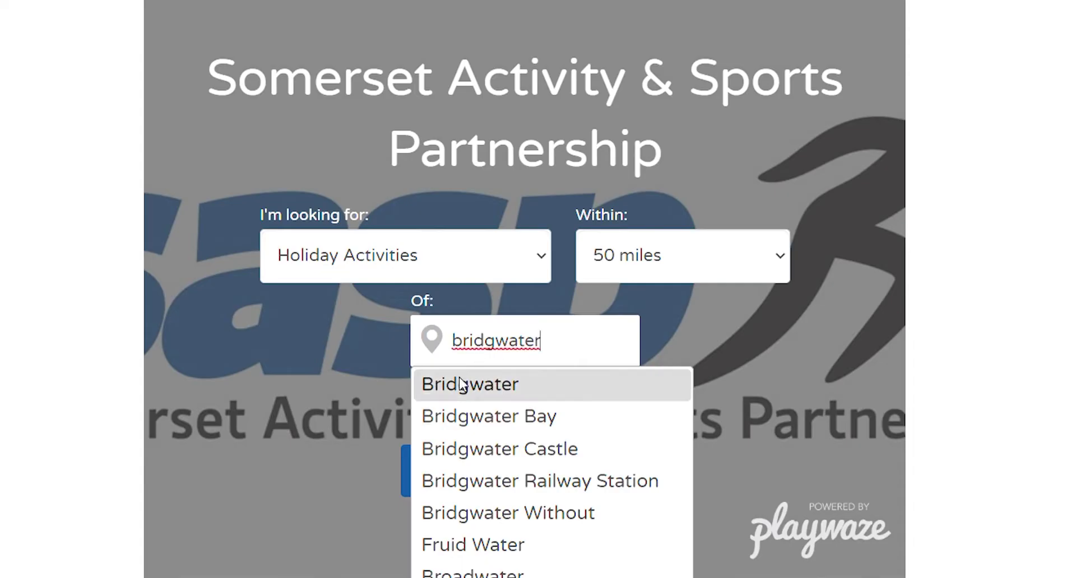
{"action": "left_click", "coordinate": [458, 384]}
{"action": "left_click", "coordinate": [653, 260]}
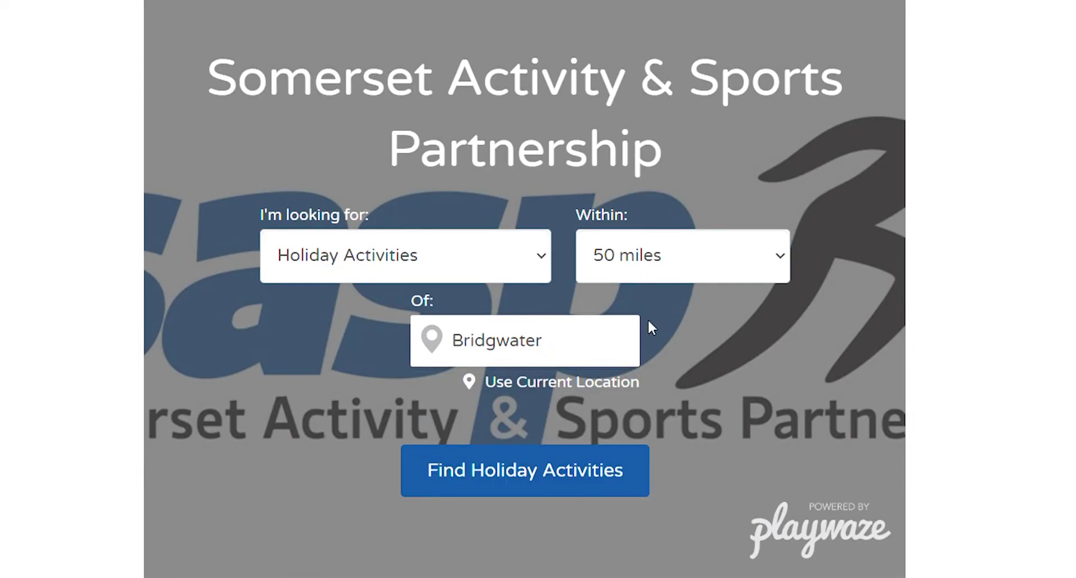
{"action": "left_click", "coordinate": [651, 331]}
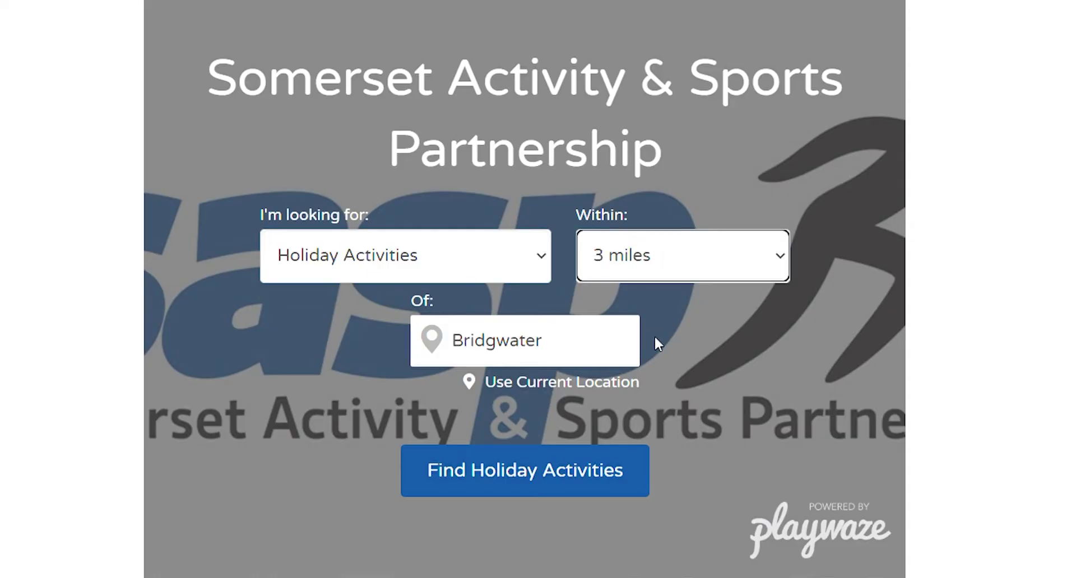
{"action": "left_click", "coordinate": [521, 460]}
{"action": "scroll", "coordinate": [107, 473], "scroll_direction": "down", "scroll_amount": 6}
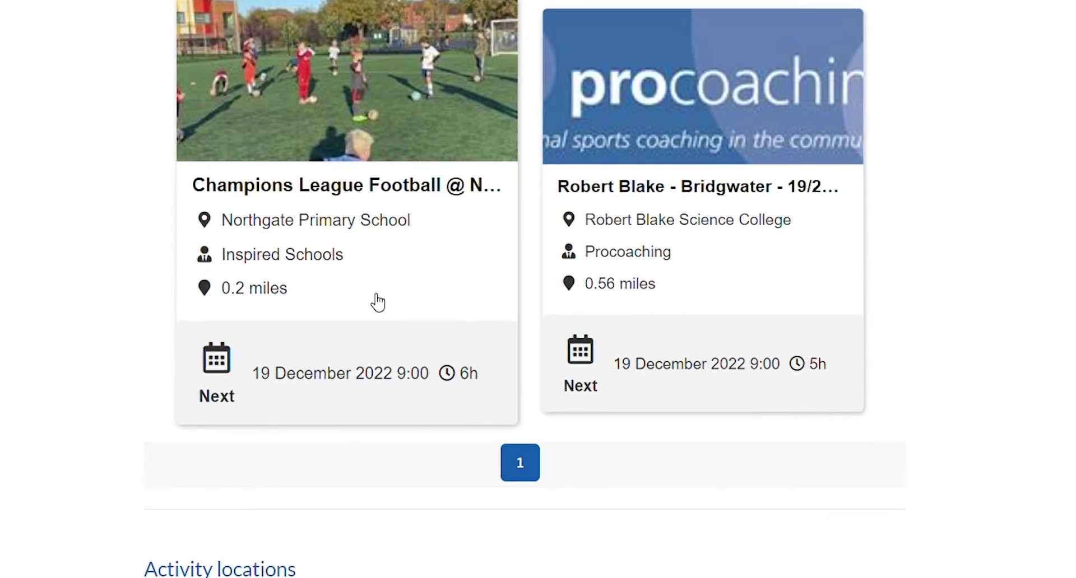
Open the free Champions League Football activity and select the Wednesday 21 December date.
{"action": "left_click", "coordinate": [370, 301]}
{"action": "scroll", "coordinate": [365, 389], "scroll_direction": "down", "scroll_amount": 2}
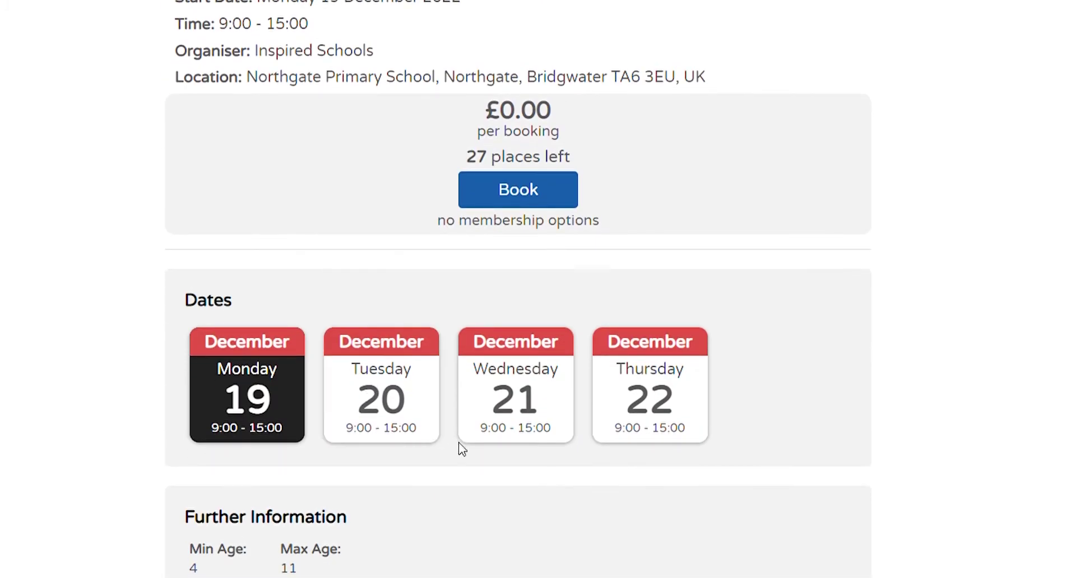
{"action": "scroll", "coordinate": [482, 471], "scroll_direction": "down", "scroll_amount": 1}
{"action": "left_click", "coordinate": [464, 344]}
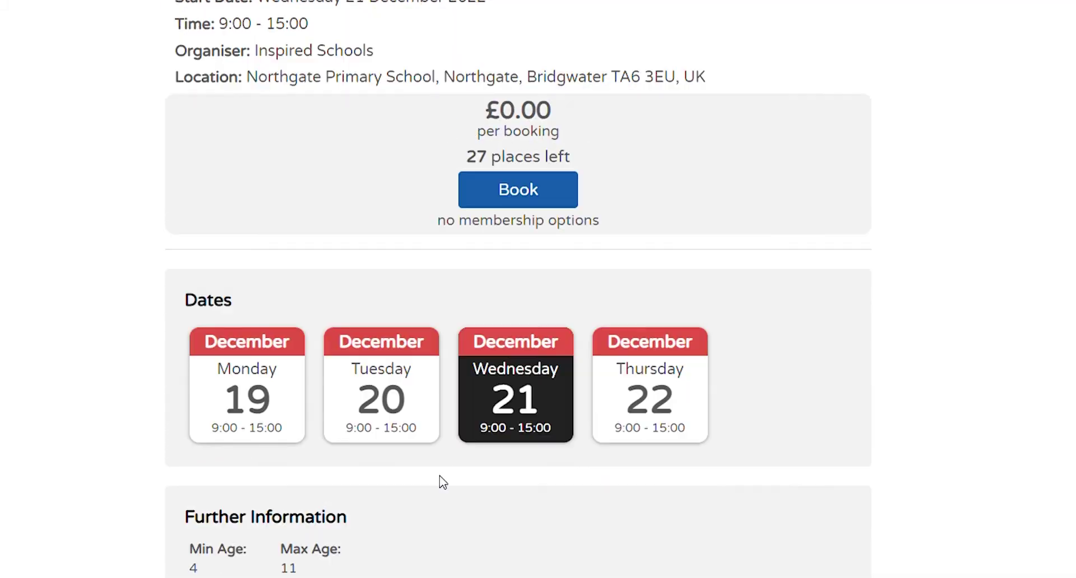
Scroll through the activity's Further Information and Description sections.
{"action": "scroll", "coordinate": [440, 481], "scroll_direction": "down", "scroll_amount": 5}
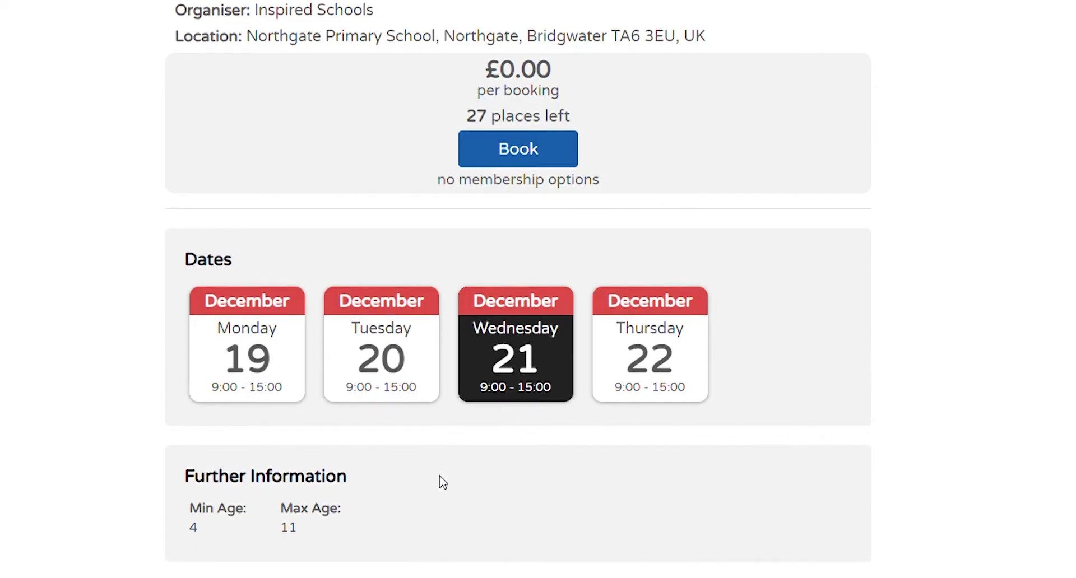
{"action": "left_click_drag", "start_coordinate": [300, 257], "coordinate": [197, 249]}
{"action": "left_click", "coordinate": [321, 284]}
{"action": "scroll", "coordinate": [323, 285], "scroll_direction": "down", "scroll_amount": 1}
{"action": "scroll", "coordinate": [323, 284], "scroll_direction": "down", "scroll_amount": 1}
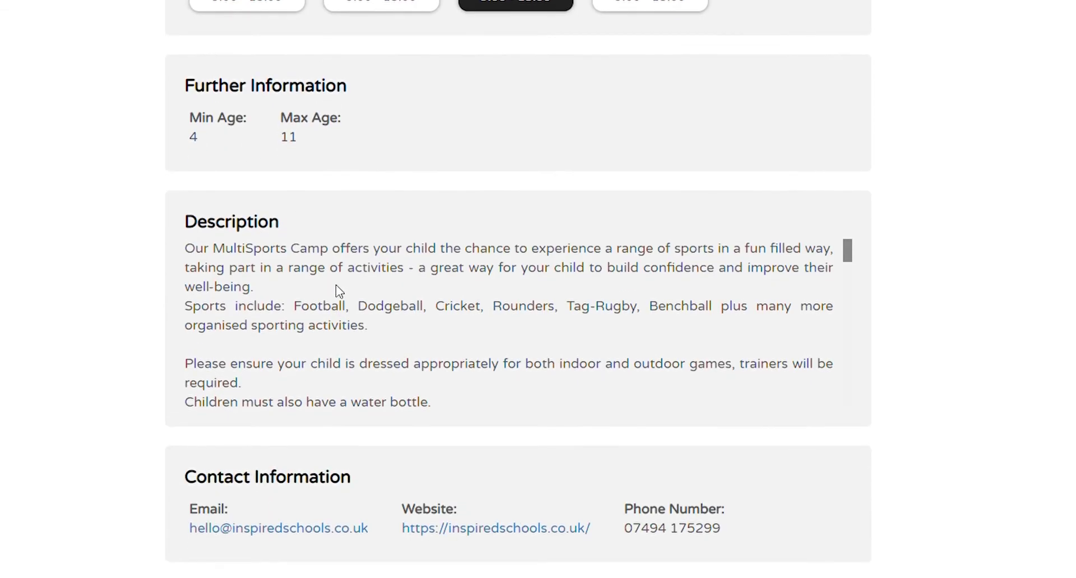
{"action": "scroll", "coordinate": [336, 287], "scroll_direction": "down", "scroll_amount": 5}
{"action": "scroll", "coordinate": [396, 343], "scroll_direction": "down", "scroll_amount": 1}
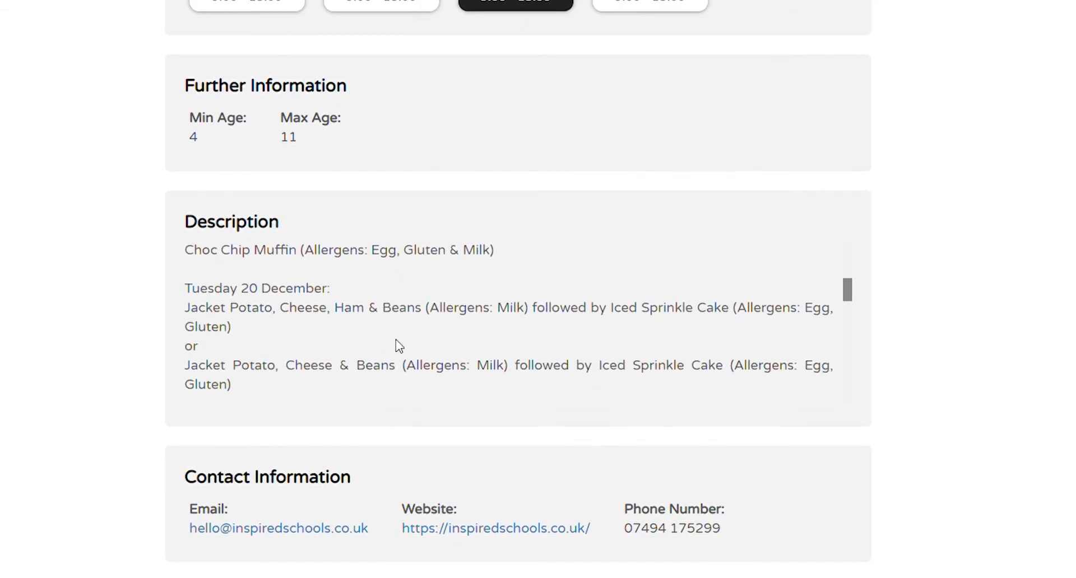
{"action": "scroll", "coordinate": [149, 242], "scroll_direction": "up", "scroll_amount": 9}
Book the Champions League Football session, choosing to enter a dependant.
{"action": "left_click", "coordinate": [552, 349]}
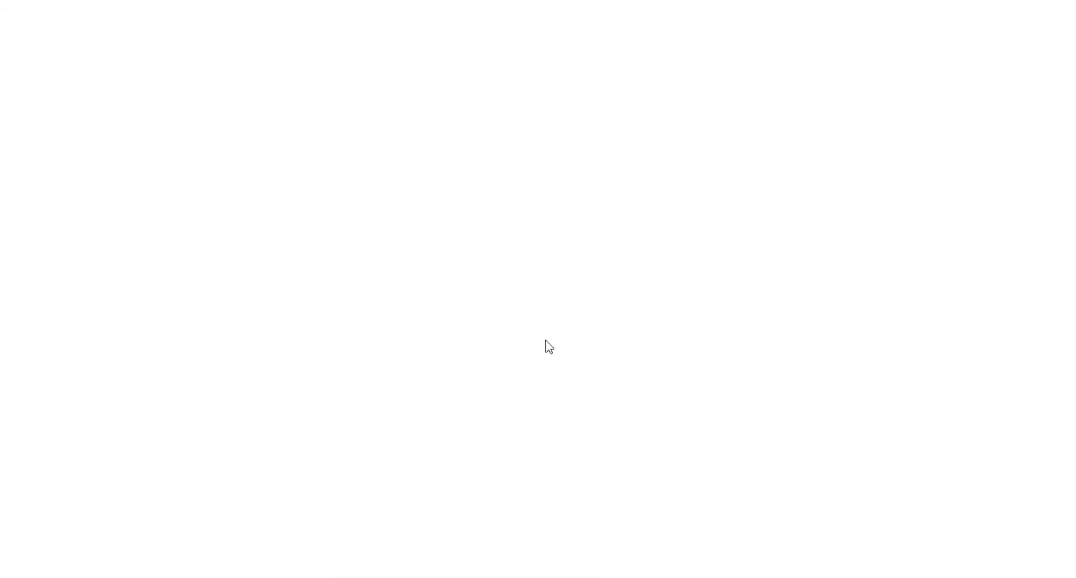
{"action": "scroll", "coordinate": [380, 294], "scroll_direction": "down", "scroll_amount": 1}
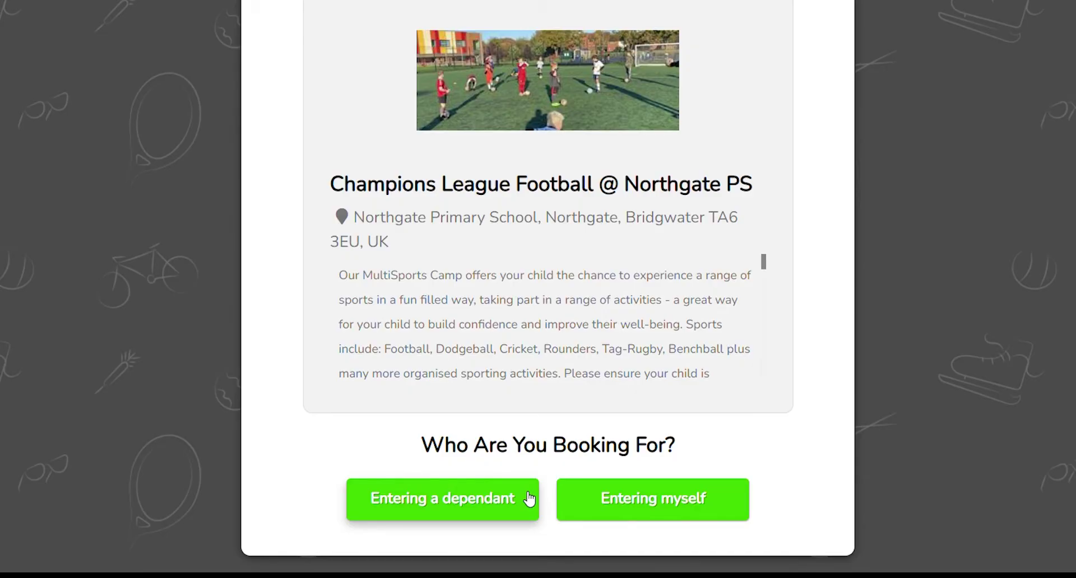
{"action": "left_click", "coordinate": [530, 499]}
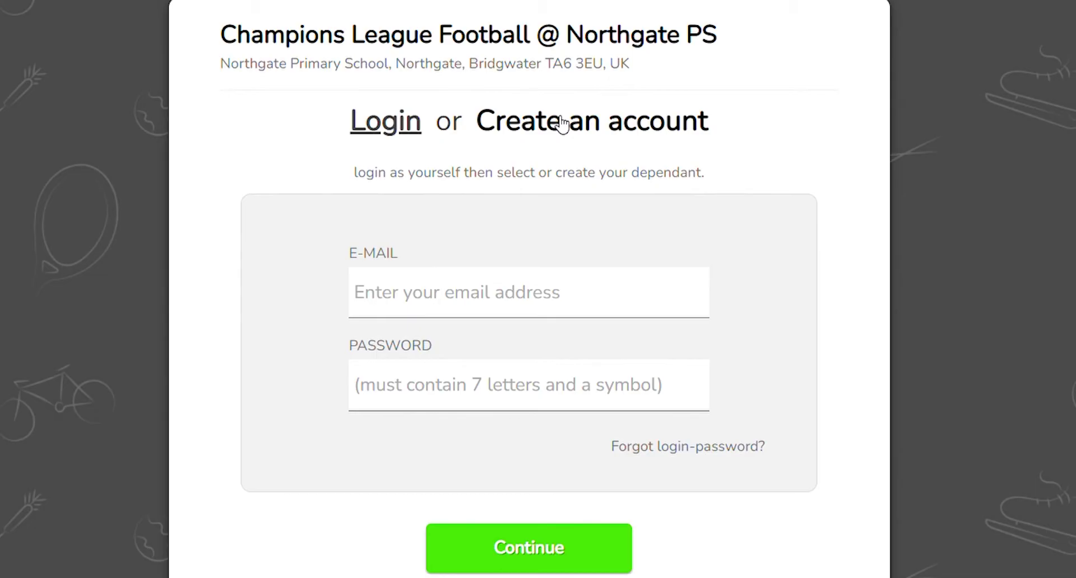
On the create-account form, enter the parent's first name, last name, e-mail and matching password.
{"action": "left_click", "coordinate": [562, 123]}
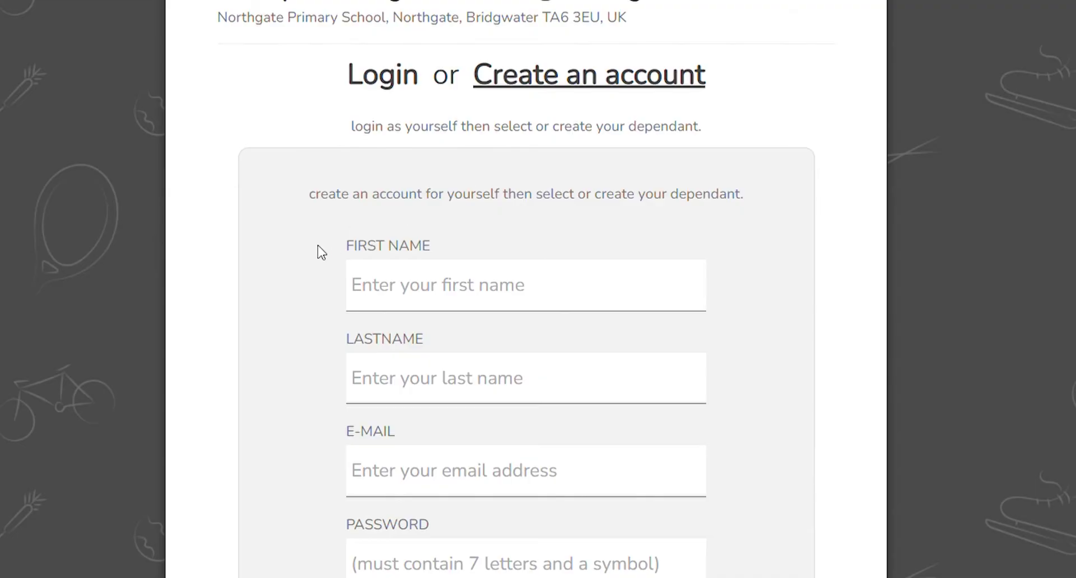
{"action": "scroll", "coordinate": [315, 247], "scroll_direction": "down", "scroll_amount": 2}
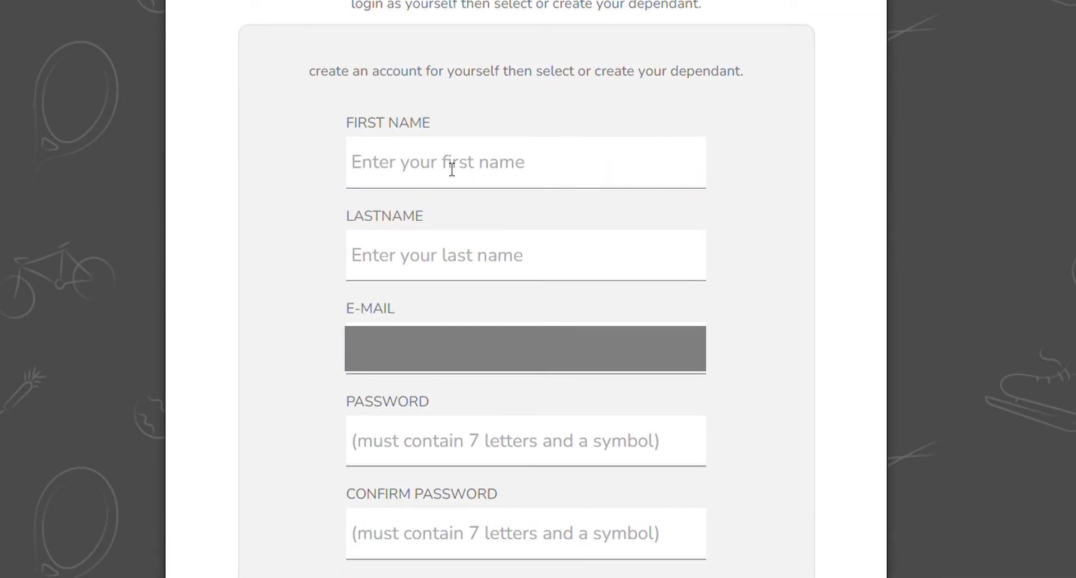
{"action": "left_click", "coordinate": [451, 169]}
{"action": "key", "text": "Tab"}
{"action": "key", "text": "Tab"}
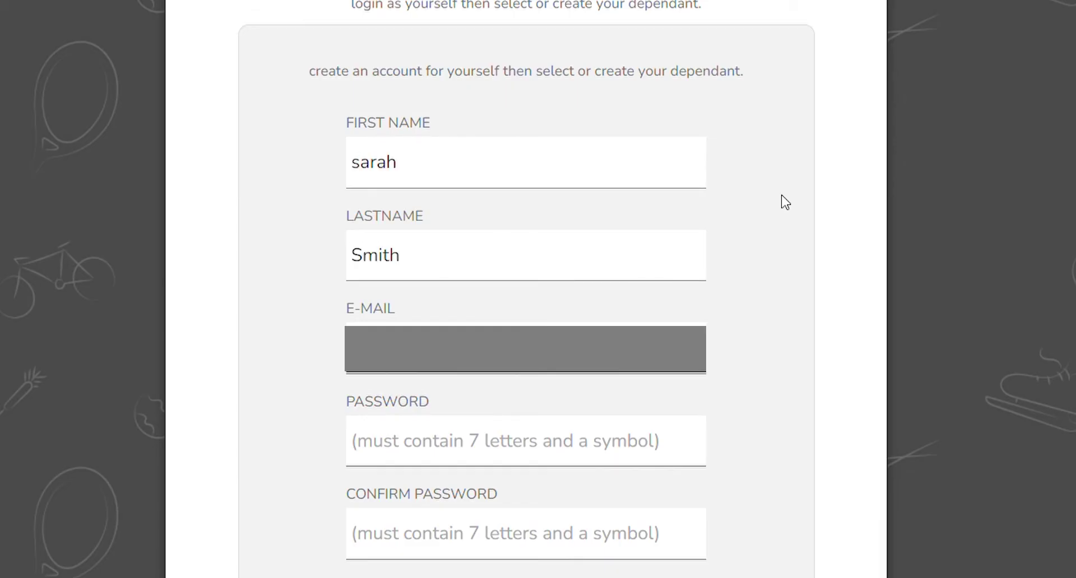
{"action": "key", "text": "Tab"}
{"action": "type", "text": "********"}
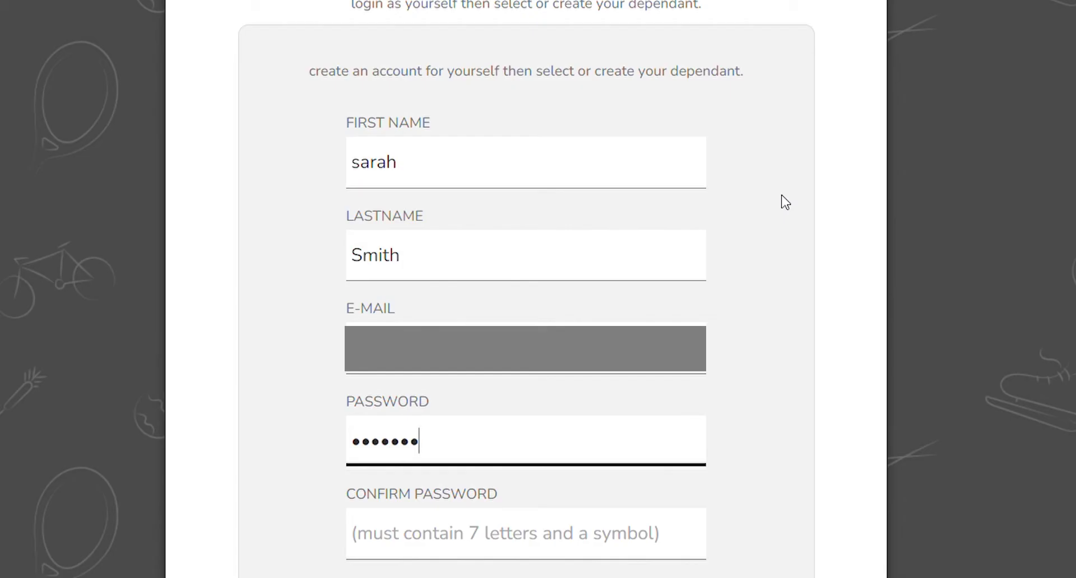
{"action": "key", "text": "Tab"}
{"action": "type", "text": "*****"}
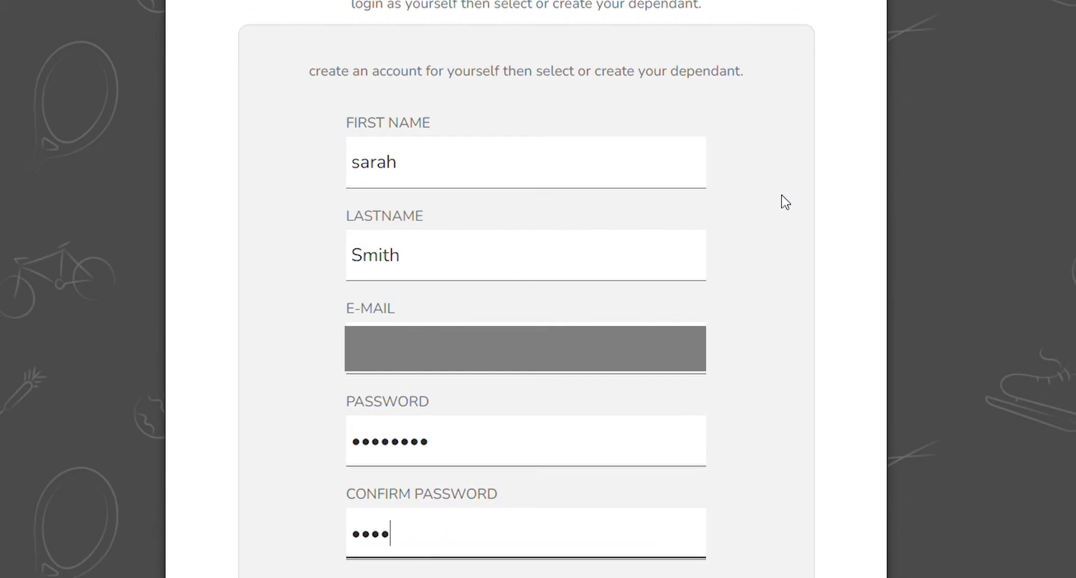
{"action": "type", "text": "***"}
Accept the Playwaze Privacy Policy and submit the new account.
{"action": "scroll", "coordinate": [783, 202], "scroll_direction": "down", "scroll_amount": 2}
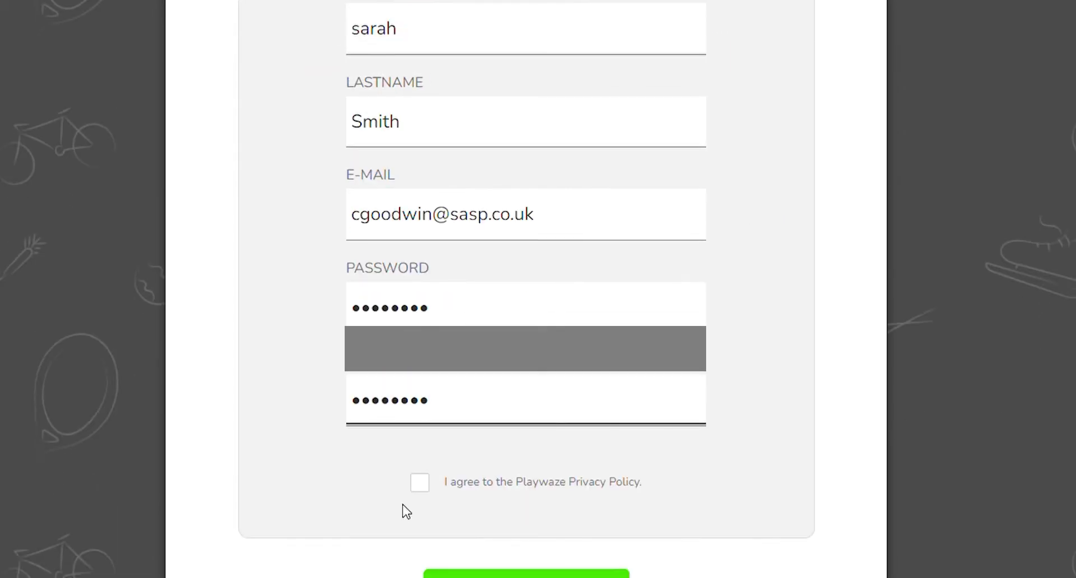
{"action": "left_click", "coordinate": [420, 486]}
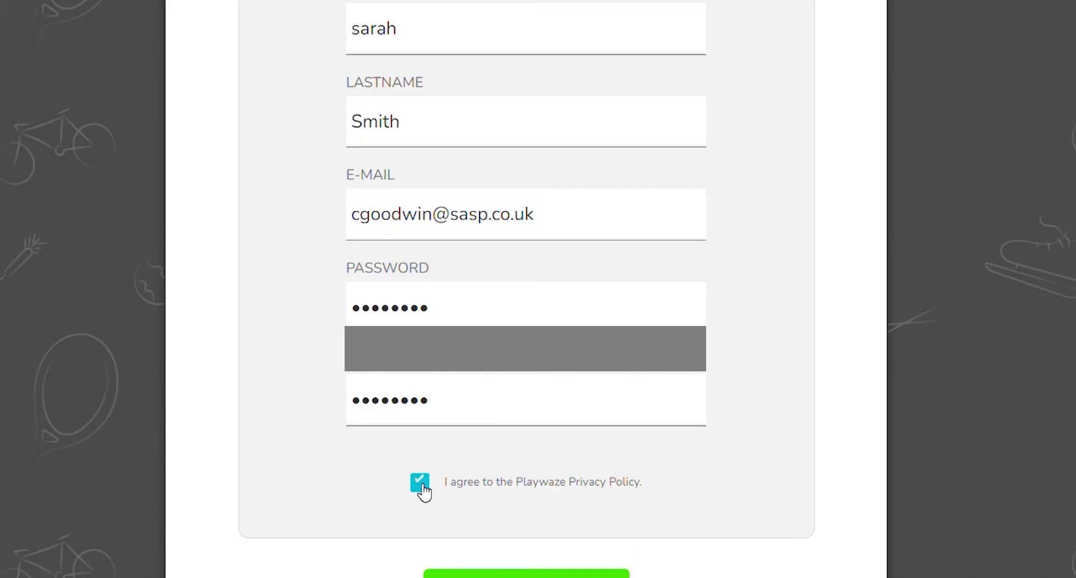
{"action": "left_click", "coordinate": [526, 574]}
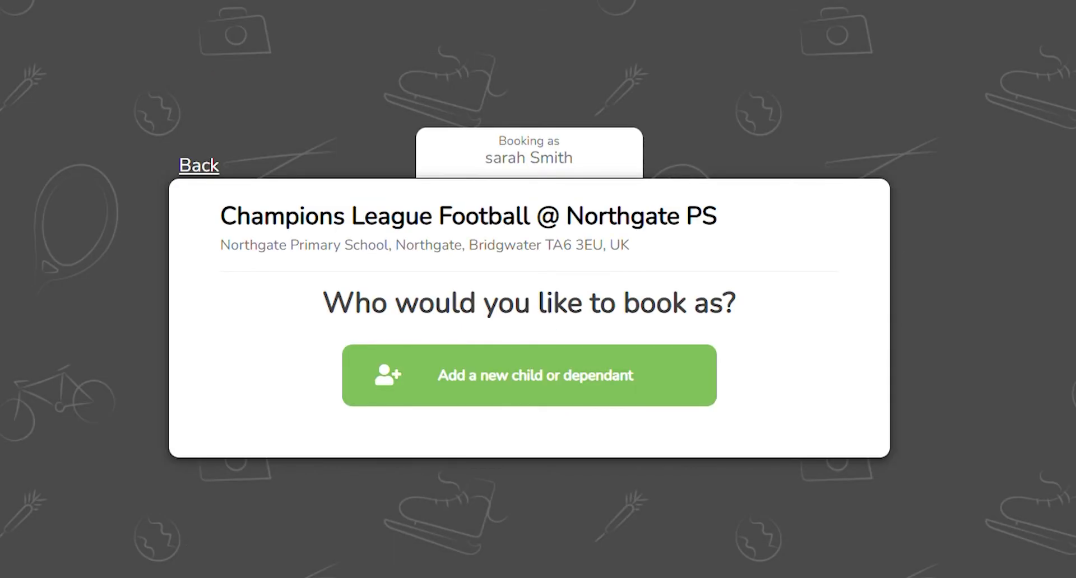
Add a new child dependant with first name, last name and date of birth.
{"action": "left_click", "coordinate": [505, 373]}
{"action": "left_click", "coordinate": [420, 247]}
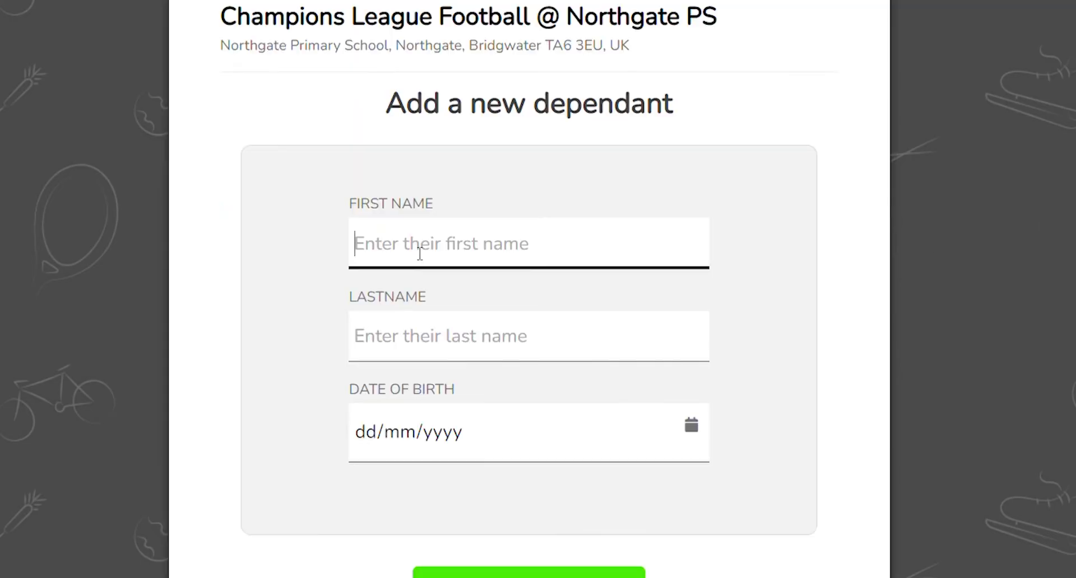
{"action": "key", "text": "Tab"}
{"action": "key", "text": "Tab"}
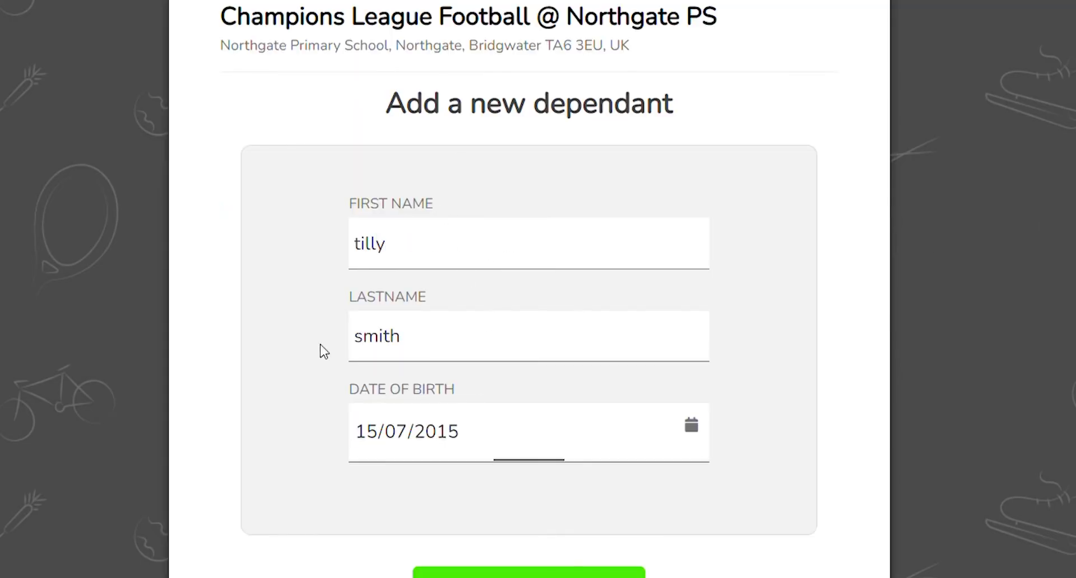
{"action": "key", "text": "Return"}
Enter the child's home address: house number, street, town, county and postcode.
{"action": "scroll", "coordinate": [428, 384], "scroll_direction": "down", "scroll_amount": 5}
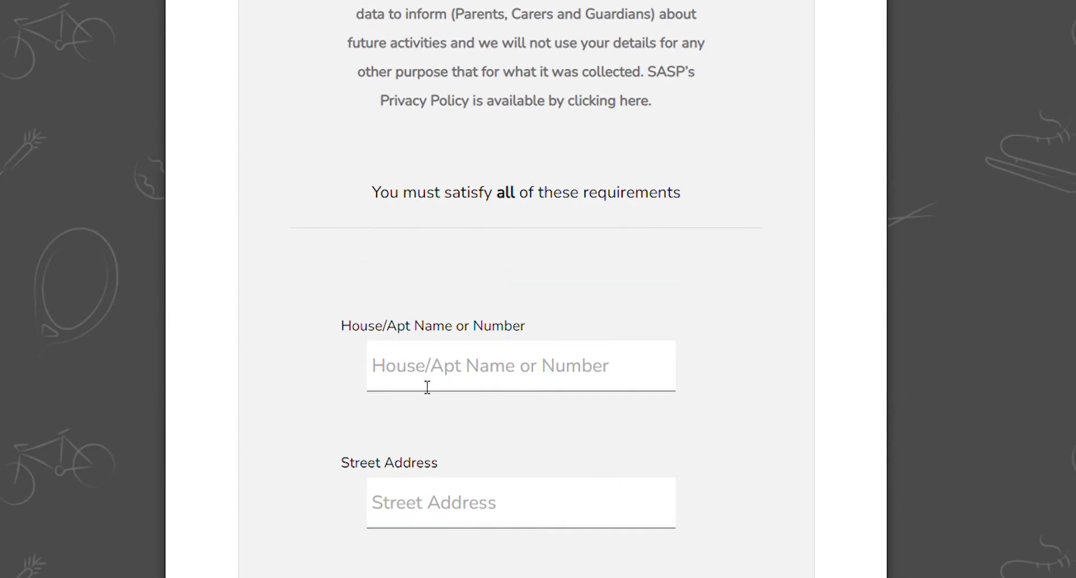
{"action": "left_click", "coordinate": [456, 363]}
{"action": "key", "text": "Tab"}
{"action": "scroll", "coordinate": [336, 431], "scroll_direction": "down", "scroll_amount": 2}
{"action": "key", "text": "Tab"}
{"action": "type", "text": "bridgwater"}
{"action": "key", "text": "Tab"}
{"action": "type", "text": "somerset"}
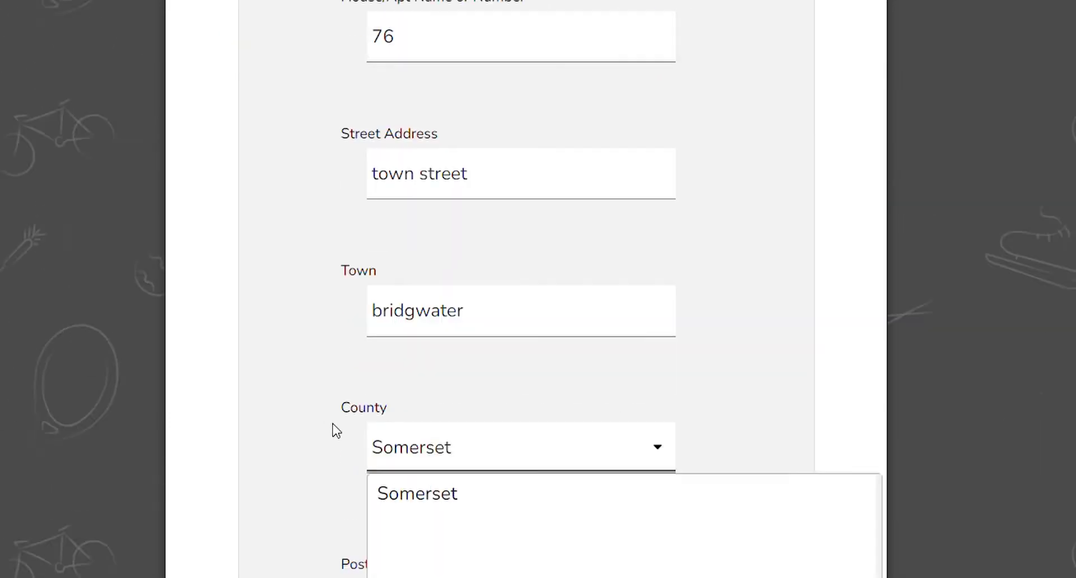
{"action": "key", "text": "Tab"}
{"action": "type", "text": "ta7 8ff"}
{"action": "key", "text": "Tab"}
Set spoken language to English and enter the emergency contact's name, relationship, phone, e-mail and collectors.
{"action": "type", "text": "english"}
{"action": "key", "text": "Tab"}
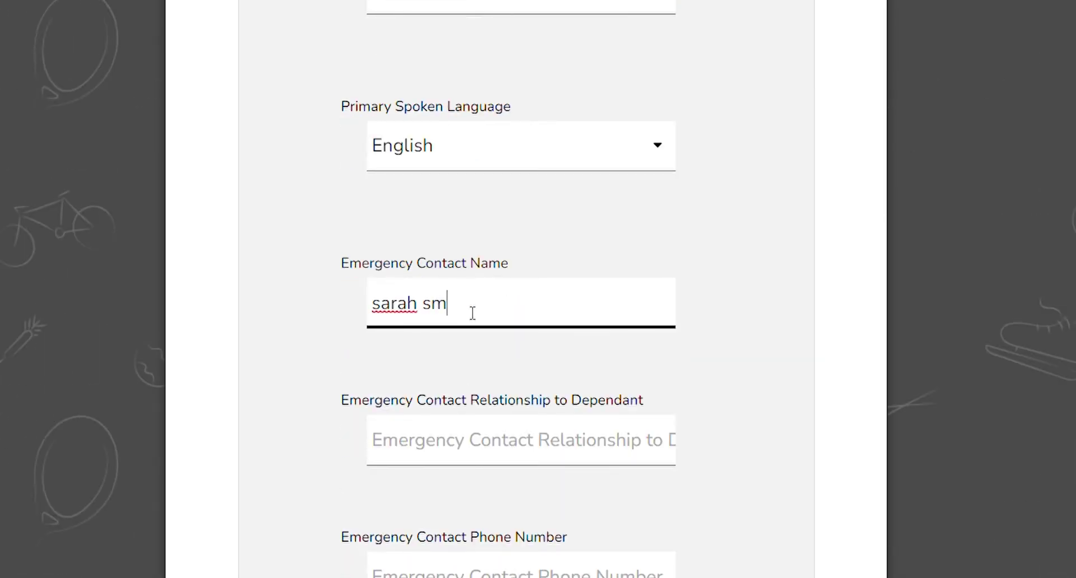
{"action": "key", "text": "Tab"}
{"action": "type", "text": "mum"}
{"action": "key", "text": "Tab"}
{"action": "key", "text": "Tab"}
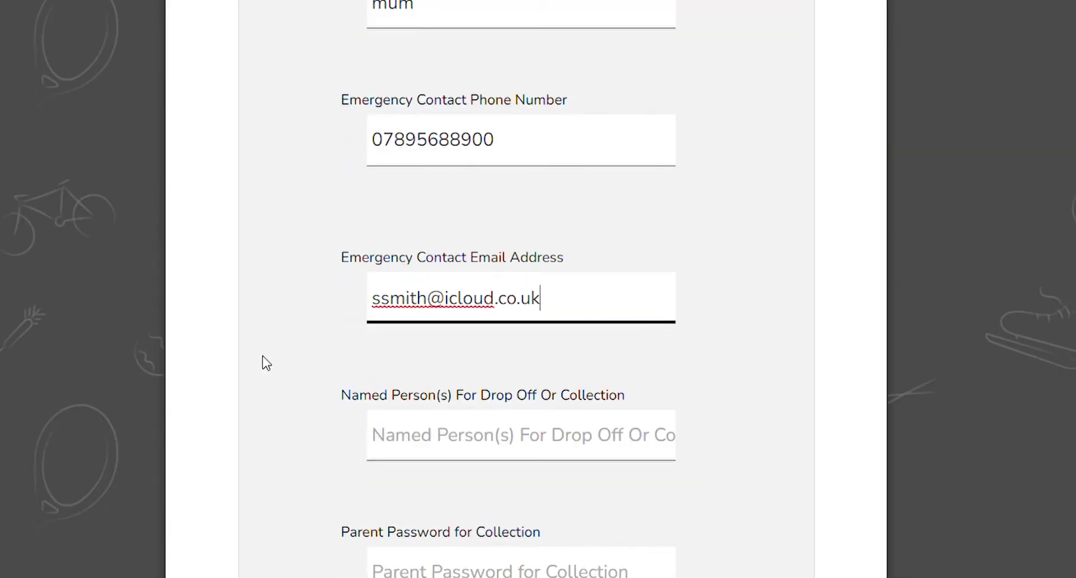
{"action": "key", "text": "Tab"}
Enter the collection password and answer the needs and medical questions (no, no, no, none, yes).
{"action": "key", "text": "Tab"}
{"action": "key", "text": "Tab"}
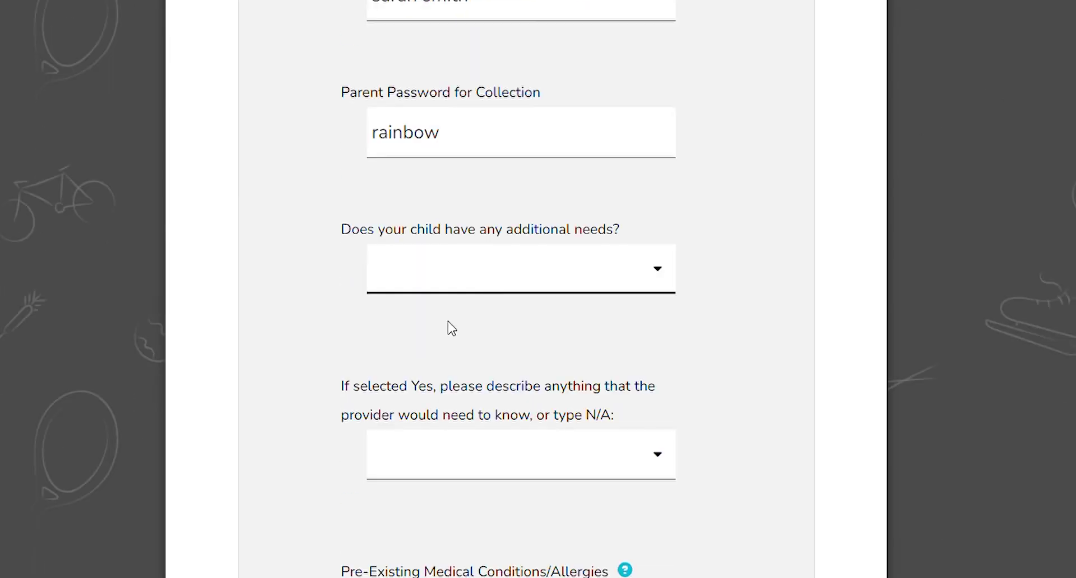
{"action": "key", "text": "Tab"}
{"action": "key", "text": "Tab"}
{"action": "key", "text": "Tab"}
{"action": "key", "text": "Tab"}
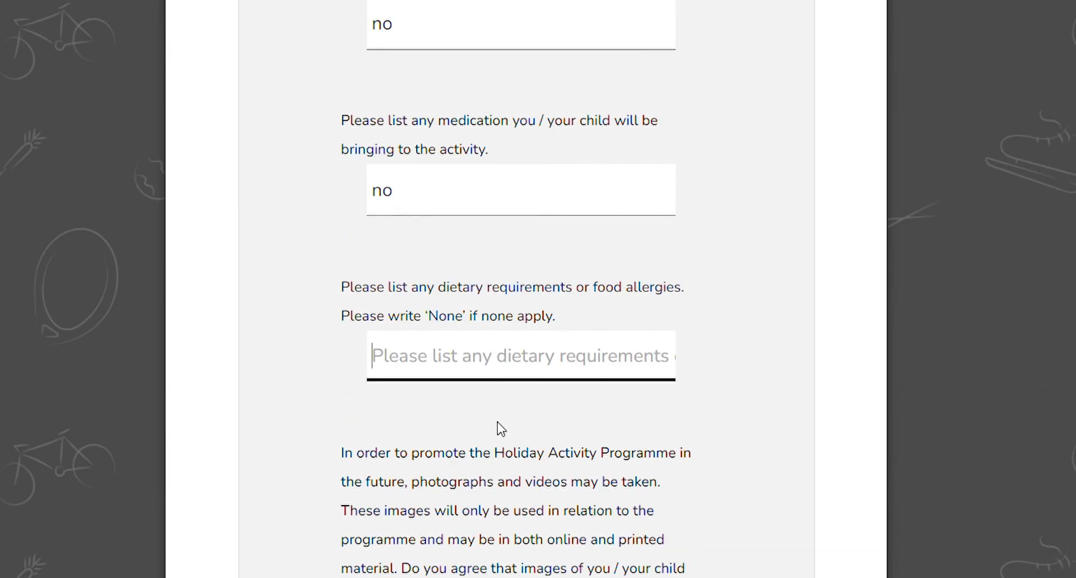
Tick privacy consent, enter the preferred name, choose Bridgwater College Academy Primary and save.
{"action": "key", "text": "Tab"}
{"action": "type", "text": "yes"}
{"action": "key", "text": "Tab"}
{"action": "key", "text": "space"}
{"action": "key", "text": "Tab"}
{"action": "type", "text": "t"}
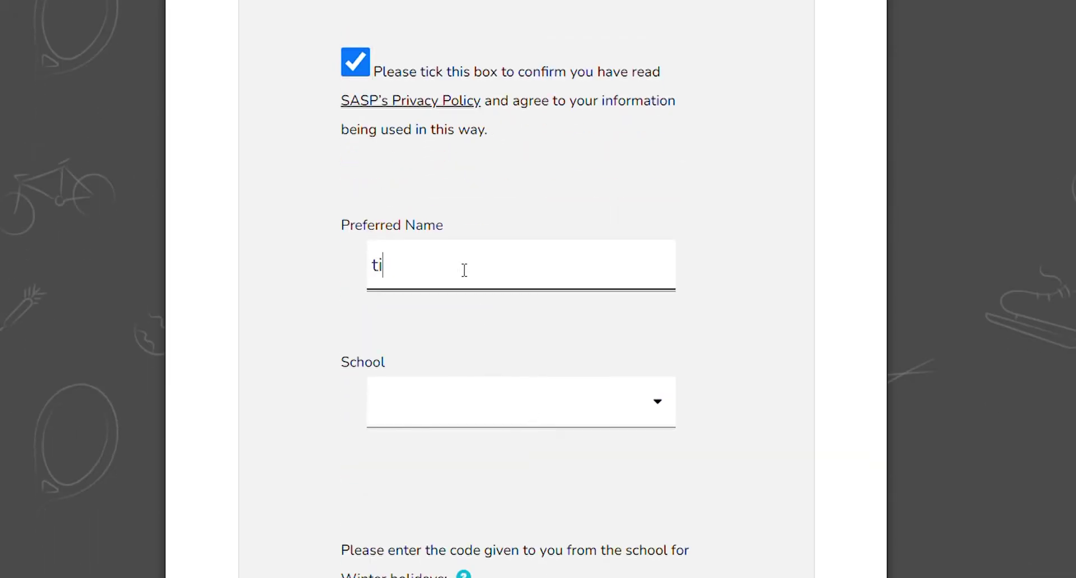
{"action": "type", "text": "illy"}
{"action": "key", "text": "Tab"}
{"action": "type", "text": "b"}
{"action": "key", "text": "Tab"}
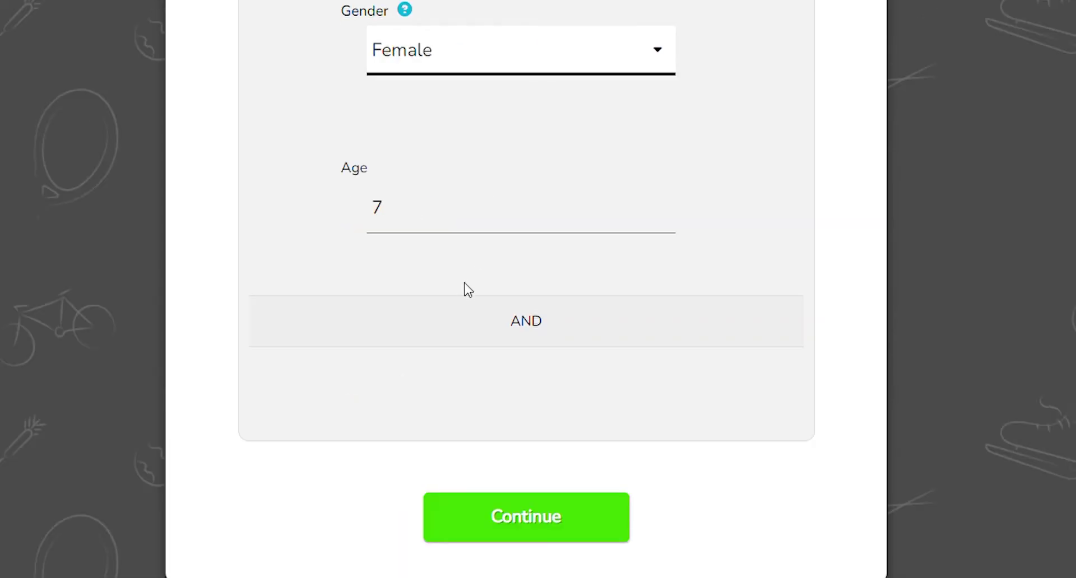
{"action": "left_click", "coordinate": [547, 509]}
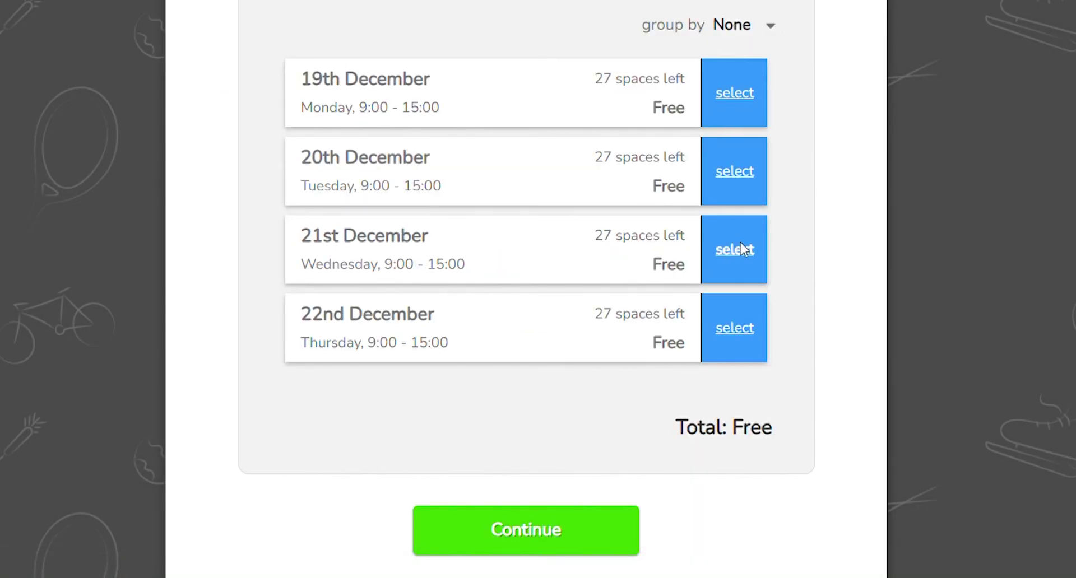
Select the free 20th and 21st December sessions and complete the booking.
{"action": "left_click", "coordinate": [758, 255]}
{"action": "scroll", "coordinate": [553, 485], "scroll_direction": "down", "scroll_amount": 1}
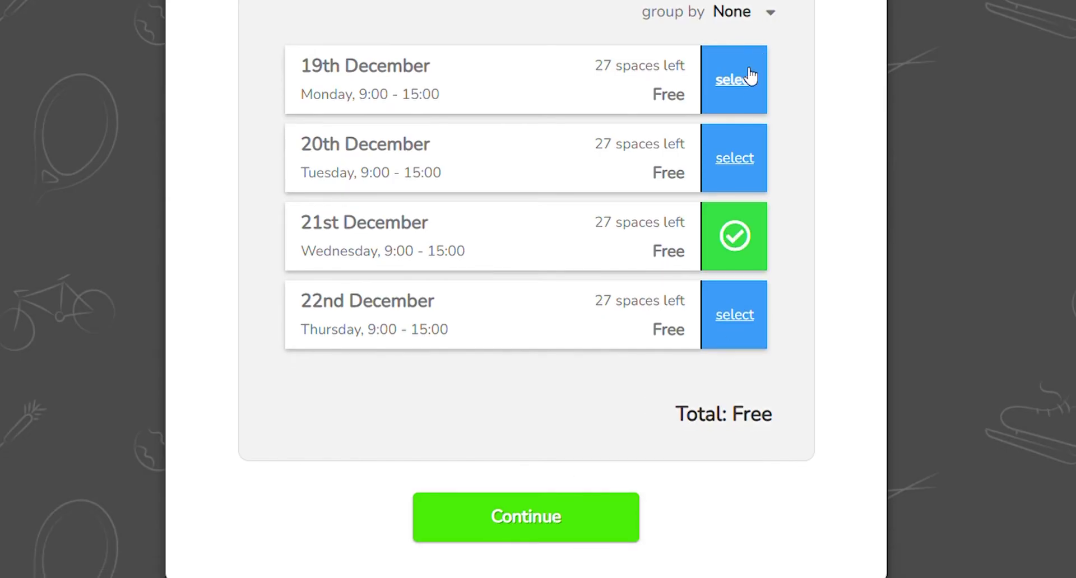
{"action": "left_click", "coordinate": [750, 165]}
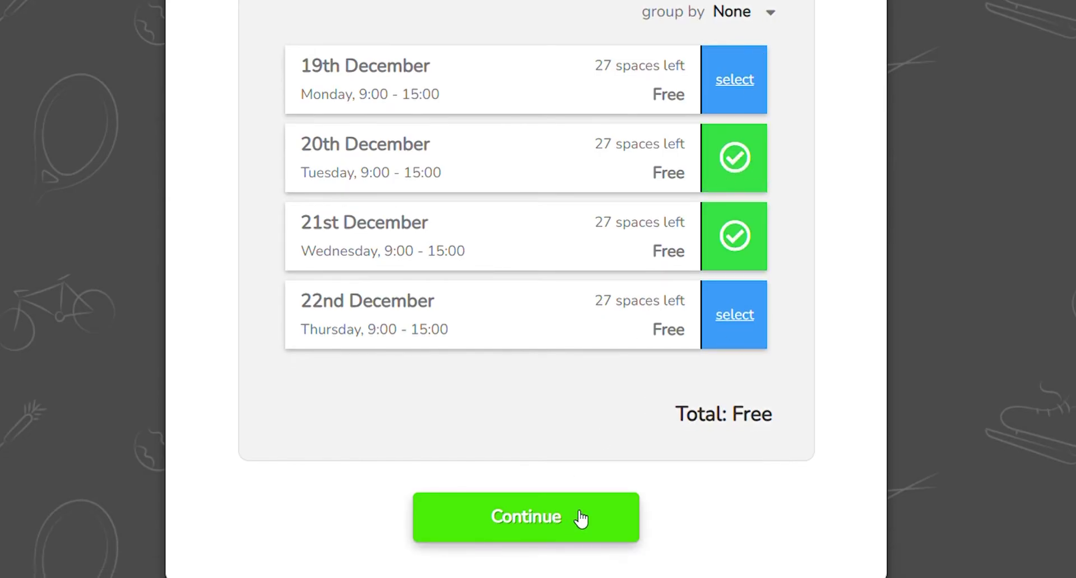
{"action": "left_click", "coordinate": [581, 519]}
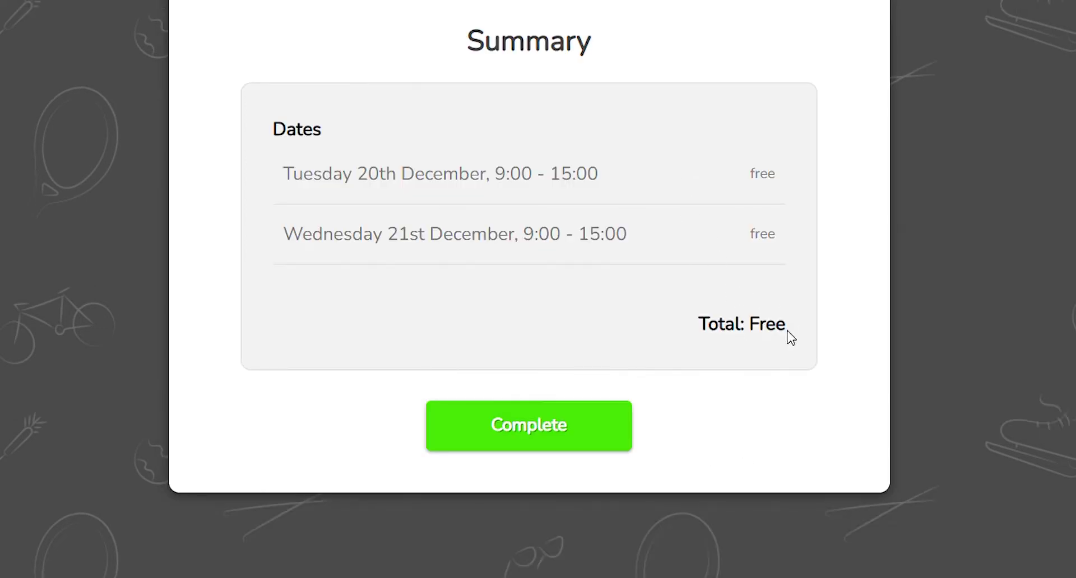
{"action": "left_click", "coordinate": [593, 431]}
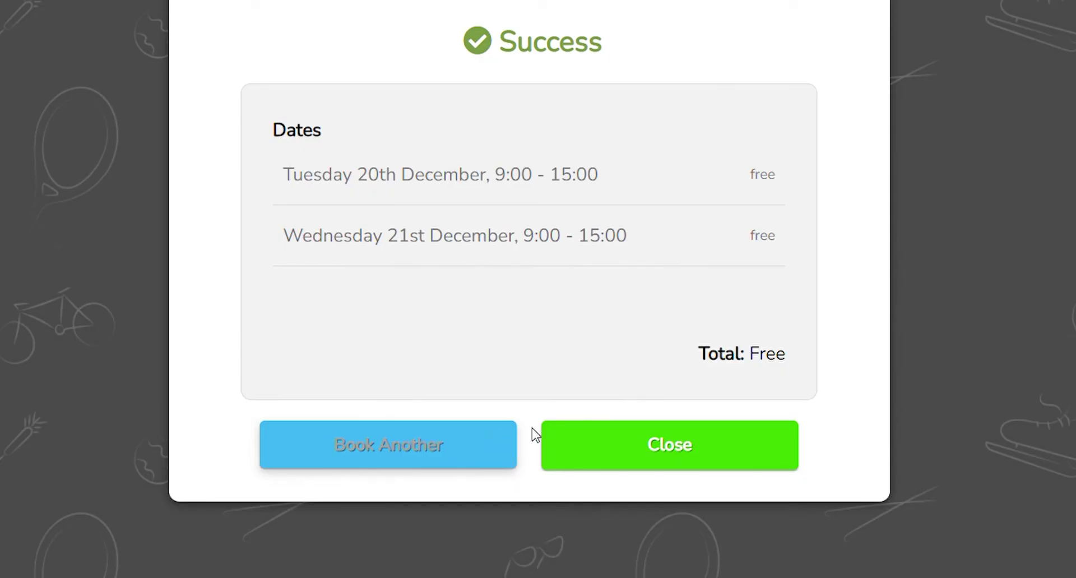
Book another place for a dependant and open the new-dependant form at First Name.
{"action": "left_click", "coordinate": [497, 446]}
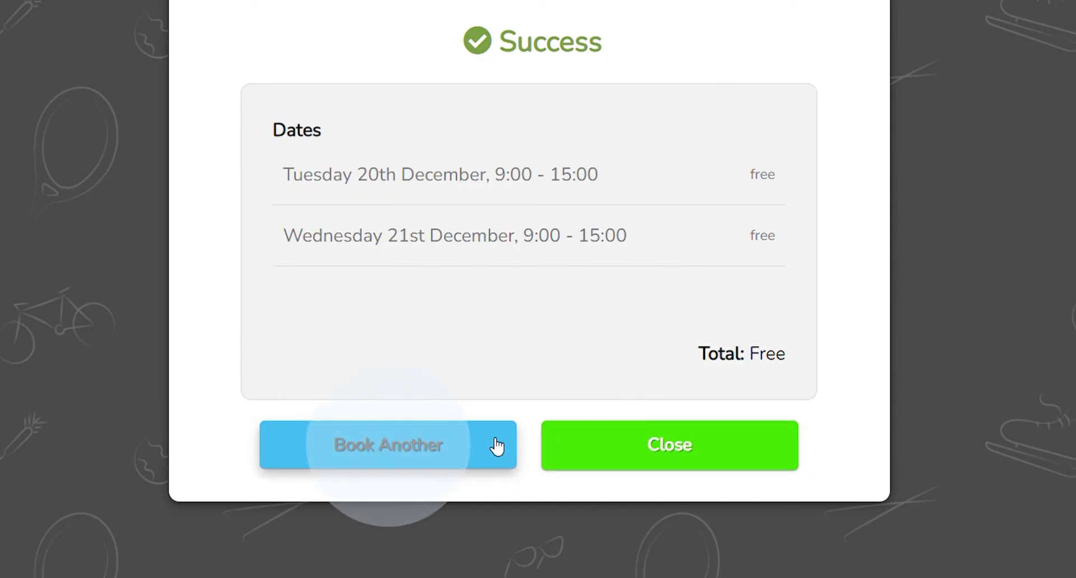
{"action": "scroll", "coordinate": [298, 440], "scroll_direction": "down", "scroll_amount": 3}
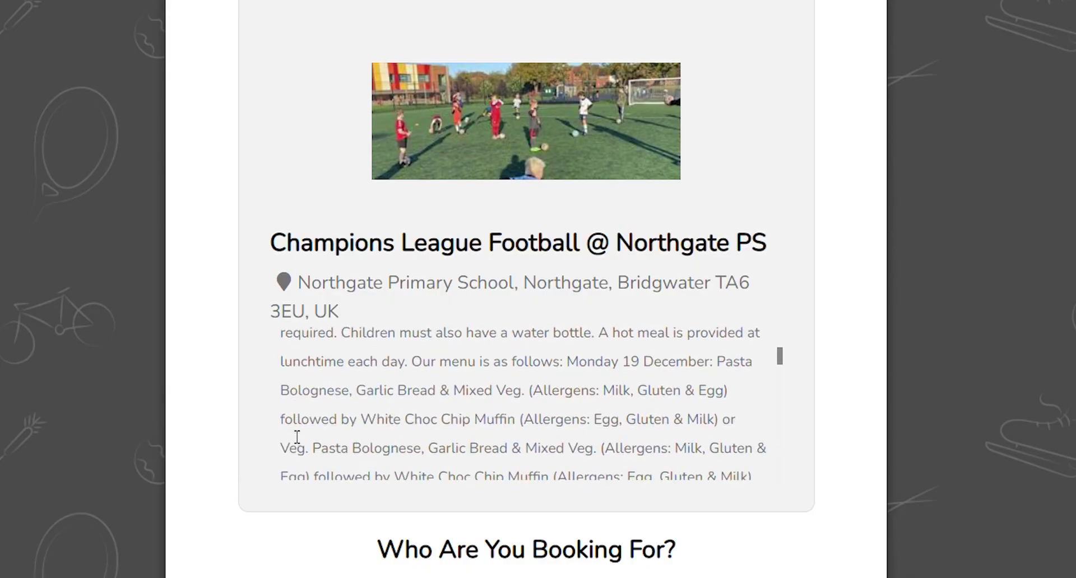
{"action": "scroll", "coordinate": [223, 485], "scroll_direction": "down", "scroll_amount": 2}
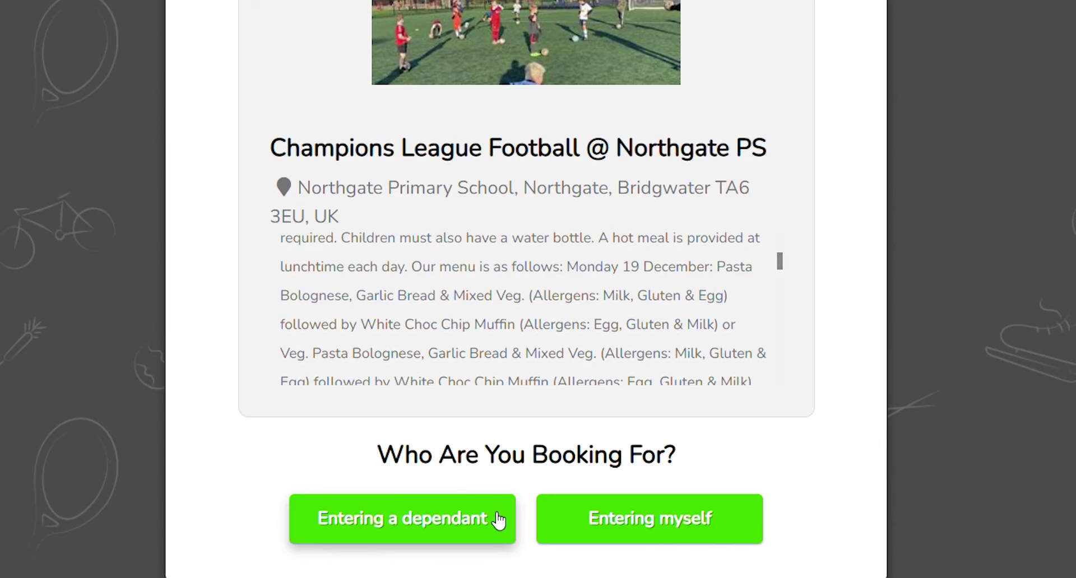
{"action": "left_click", "coordinate": [498, 521]}
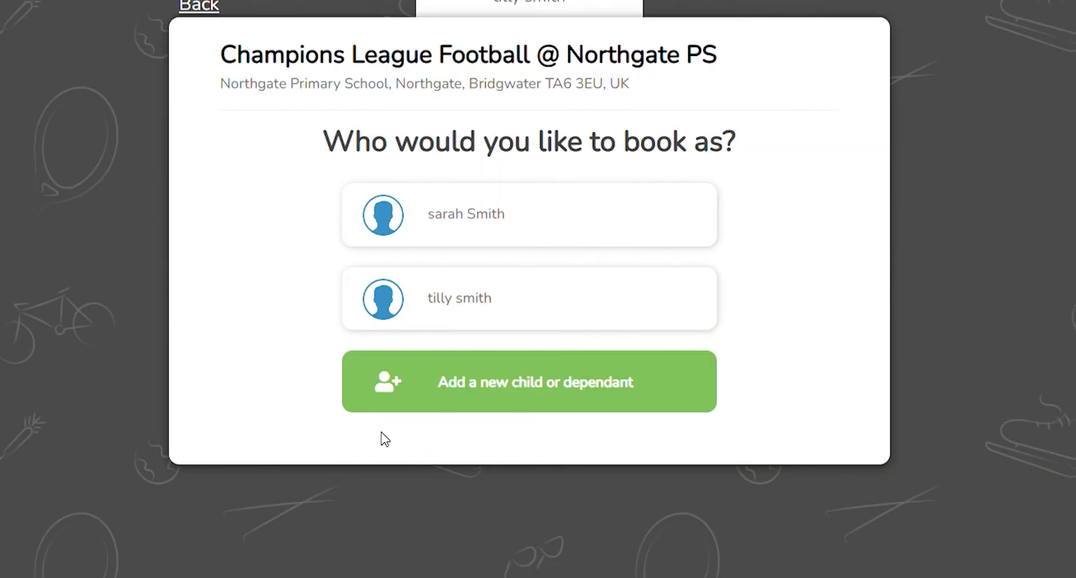
{"action": "left_click", "coordinate": [492, 392]}
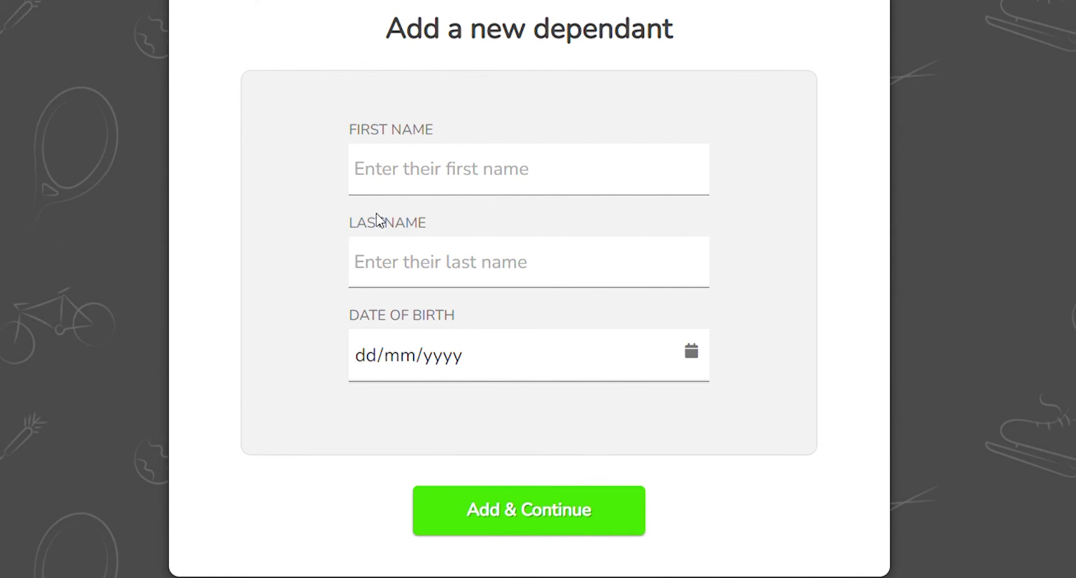
{"action": "left_click", "coordinate": [405, 184]}
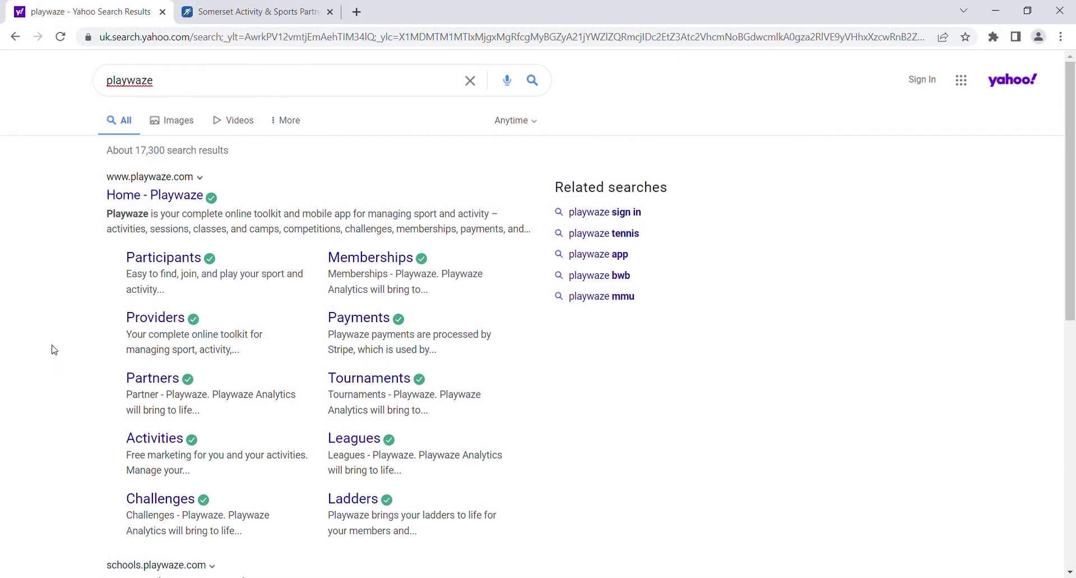
Open Home - Playwaze from the results and go to its Login page's Email field.
{"action": "left_click", "coordinate": [175, 196]}
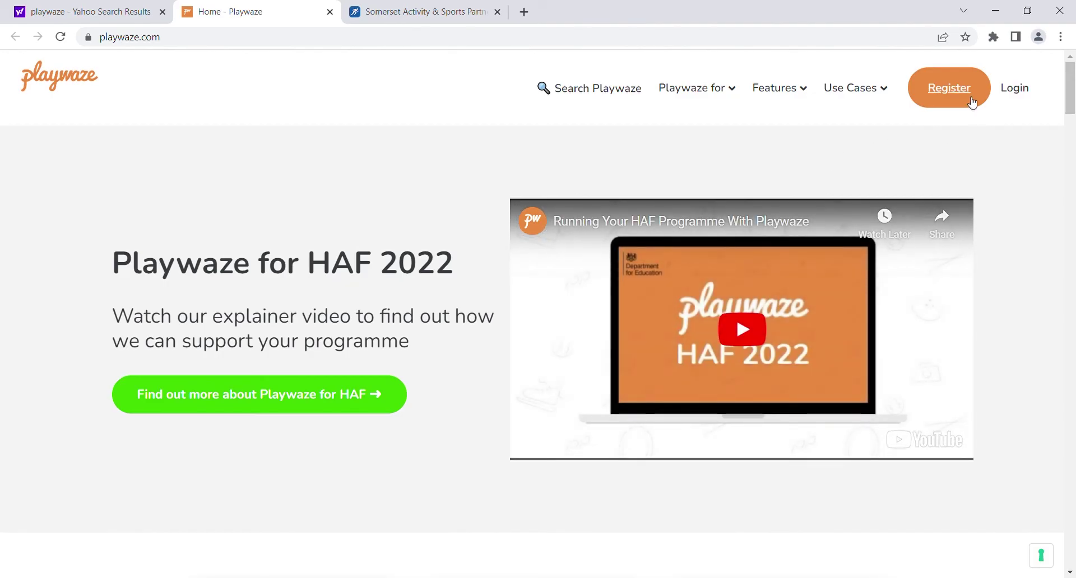
{"action": "left_click", "coordinate": [1024, 98]}
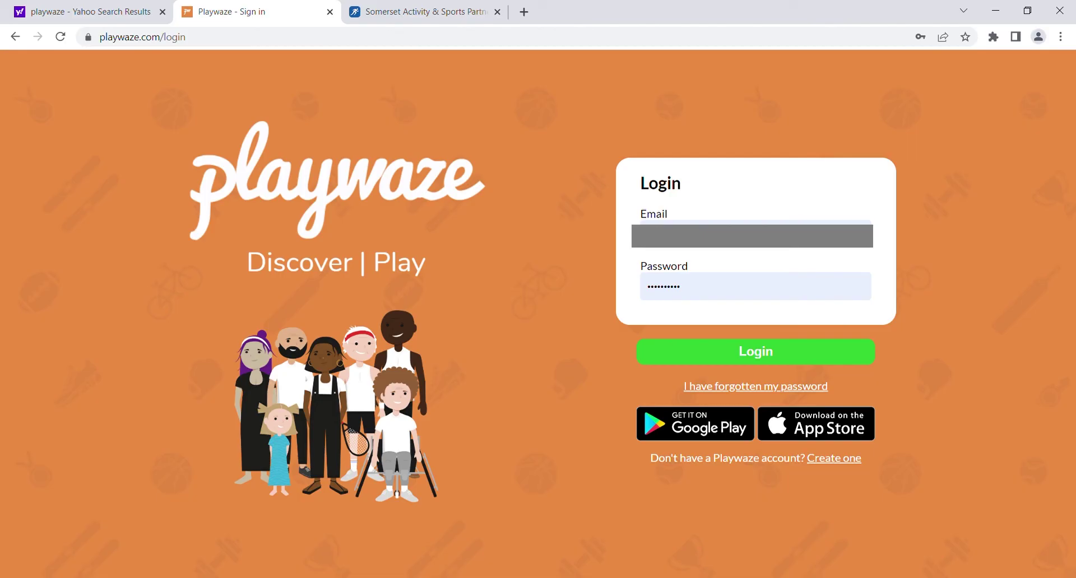
{"action": "left_click", "coordinate": [756, 222]}
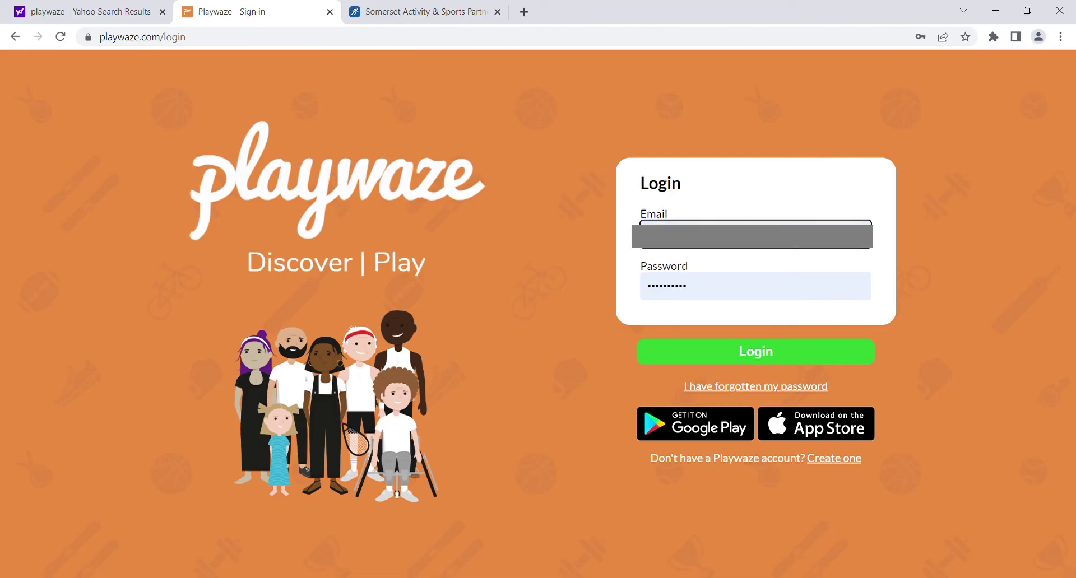
Log in and switch to the child's account, then scroll down to the calendar.
{"action": "key", "text": "Return"}
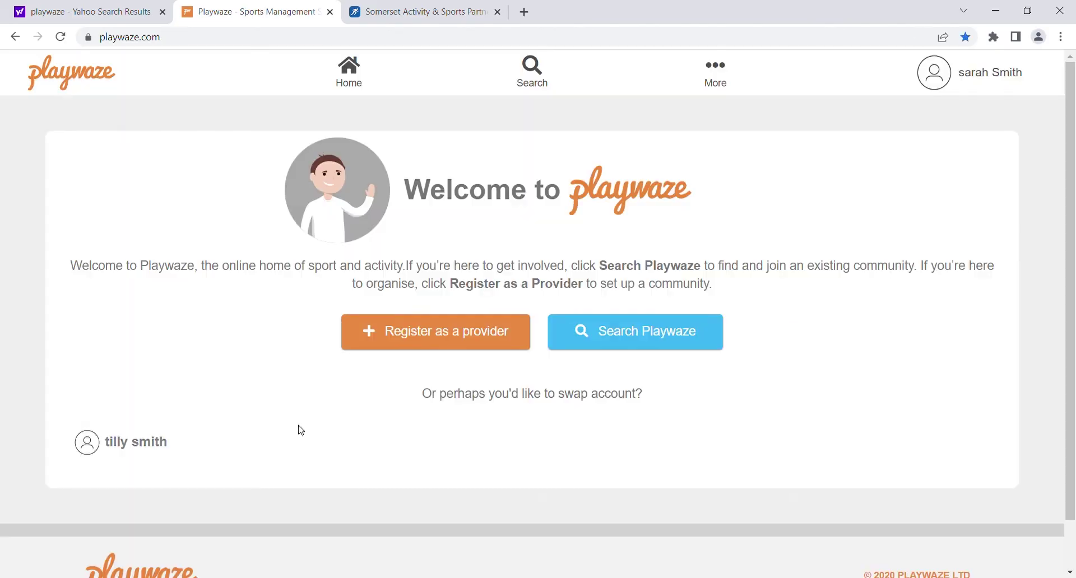
{"action": "left_click", "coordinate": [126, 446]}
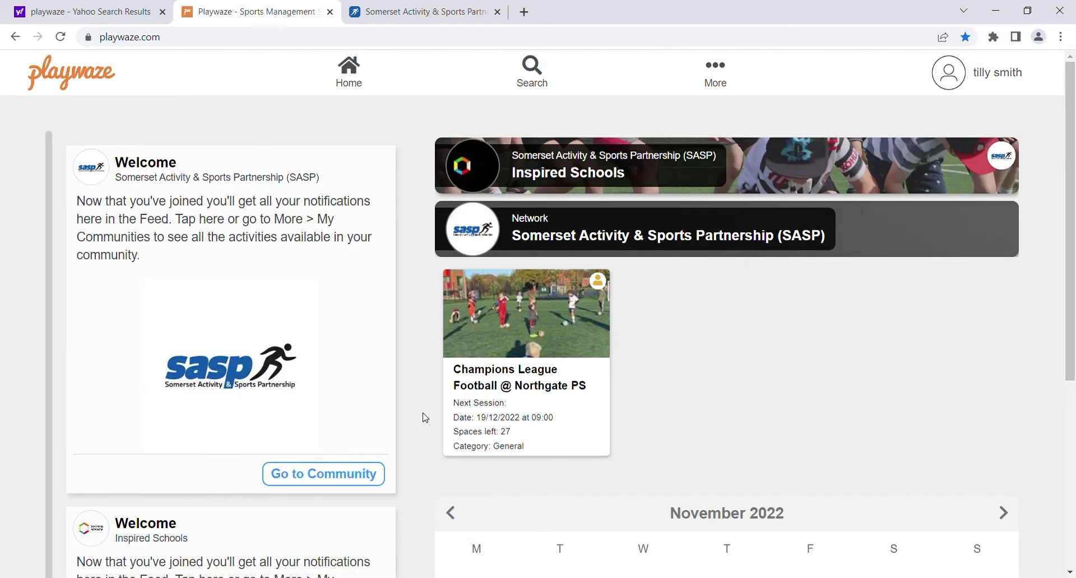
{"action": "scroll", "coordinate": [425, 418], "scroll_direction": "down", "scroll_amount": 3}
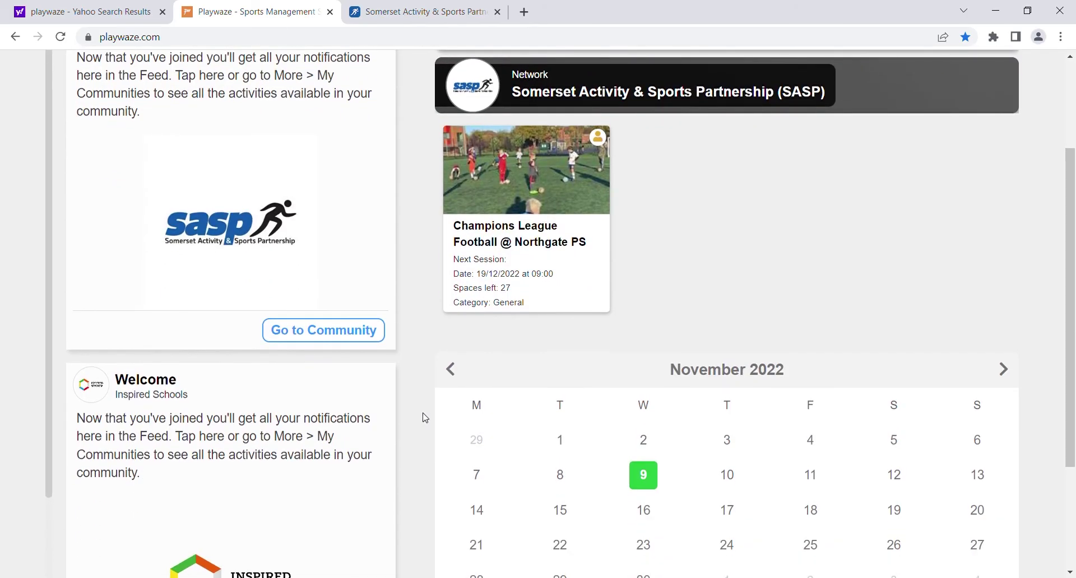
{"action": "scroll", "coordinate": [424, 418], "scroll_direction": "down", "scroll_amount": 3}
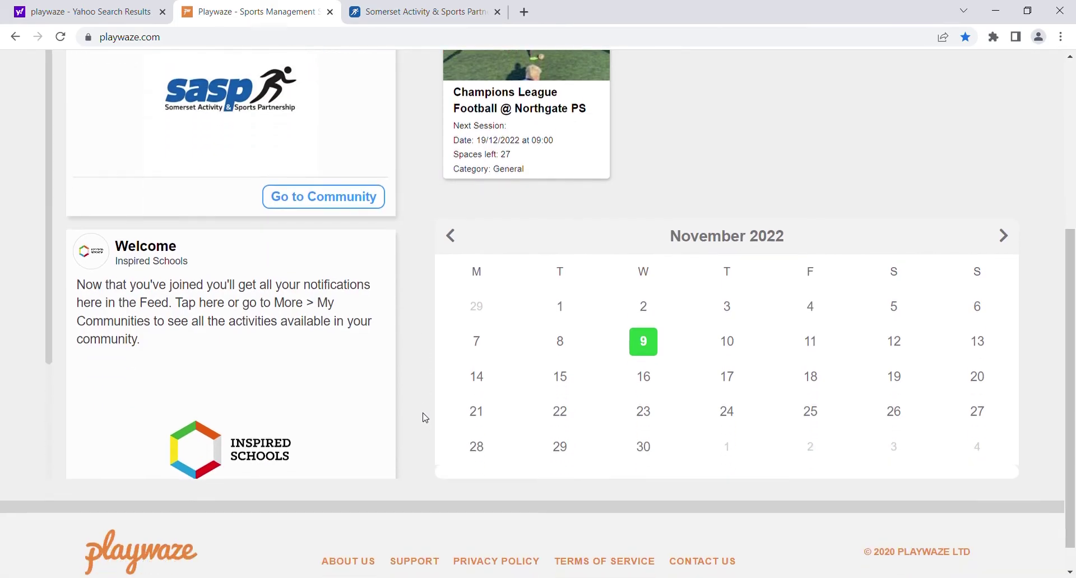
Open the booked Champions League Football session on 20 December 2022 from the calendar.
{"action": "left_click", "coordinate": [1003, 218]}
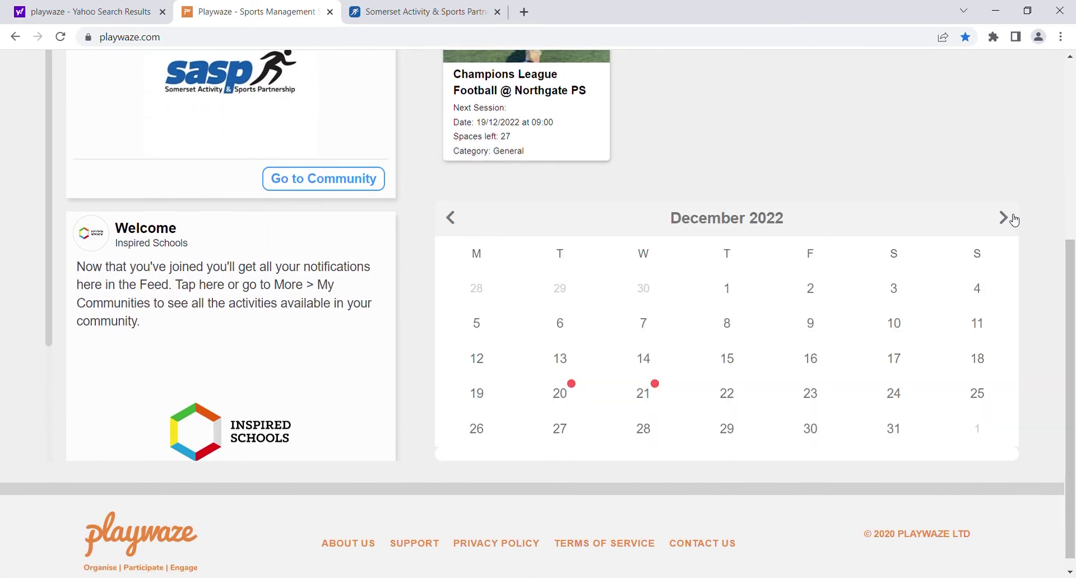
{"action": "left_click", "coordinate": [567, 403]}
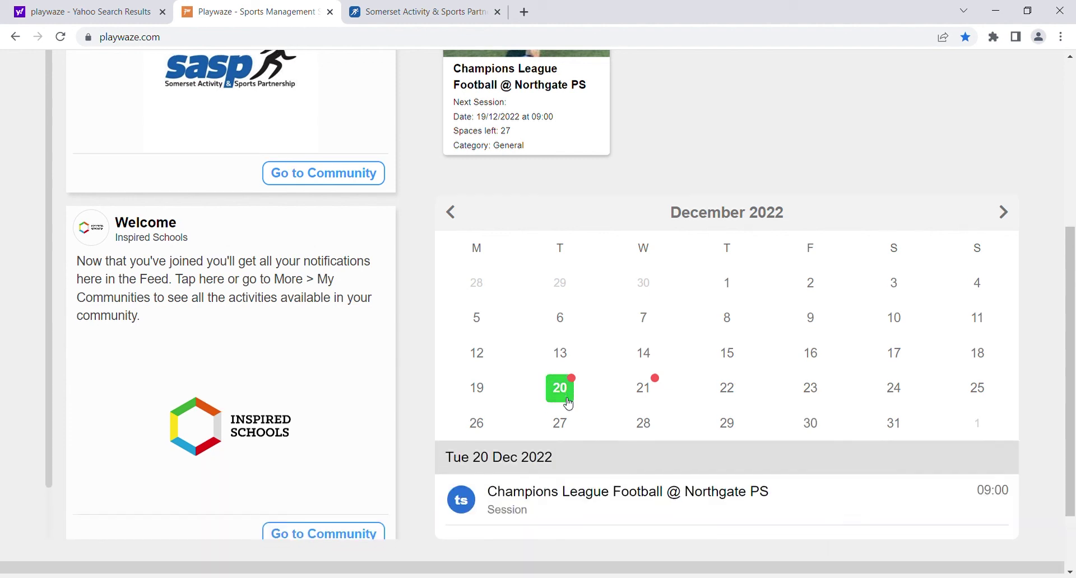
{"action": "scroll", "coordinate": [567, 403], "scroll_direction": "down", "scroll_amount": 1}
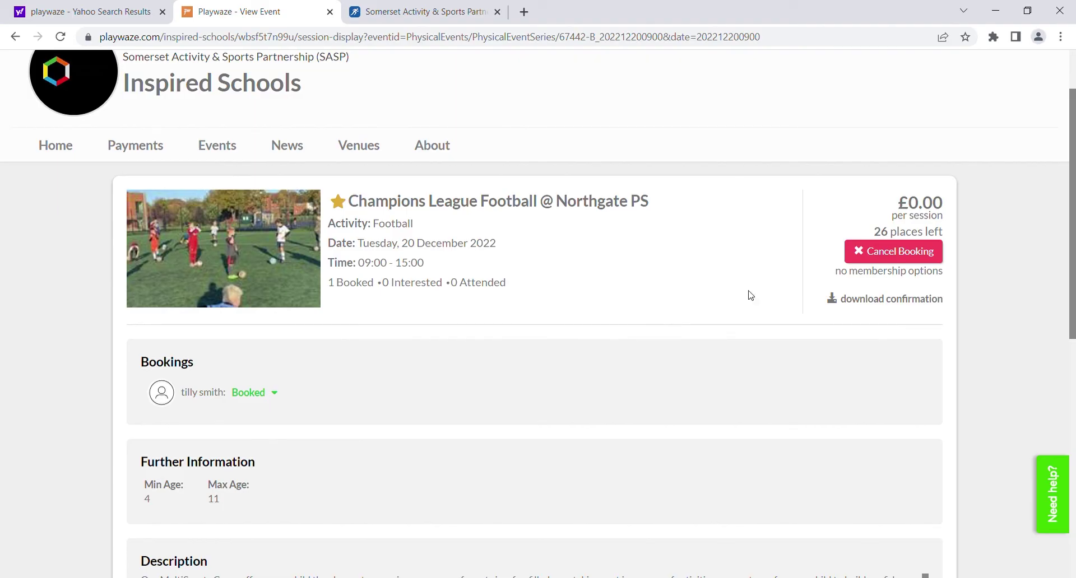
Cancel the child's 20 December booking, leaving 27 places available.
{"action": "left_click", "coordinate": [862, 253]}
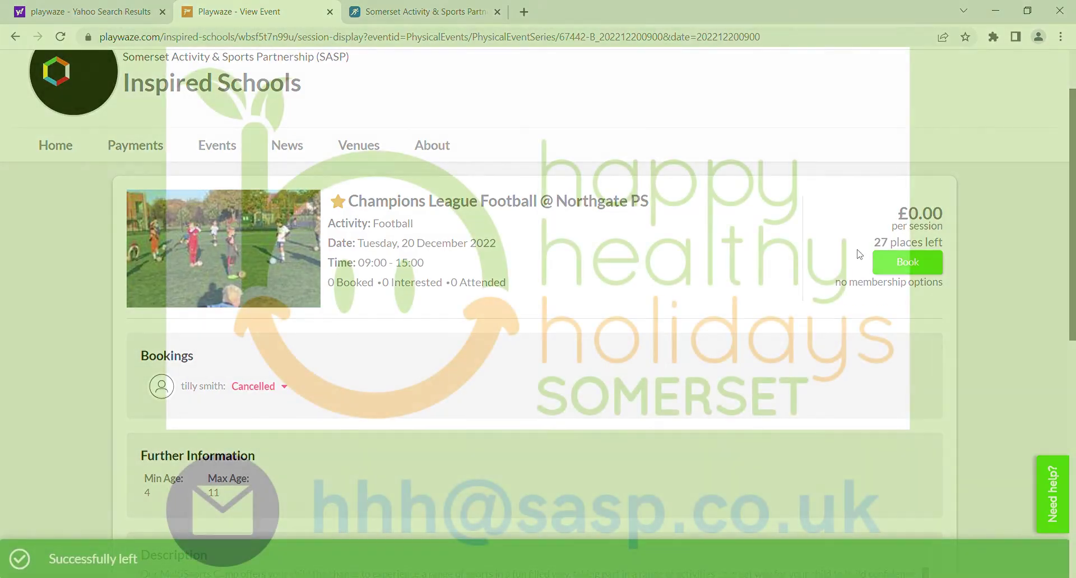